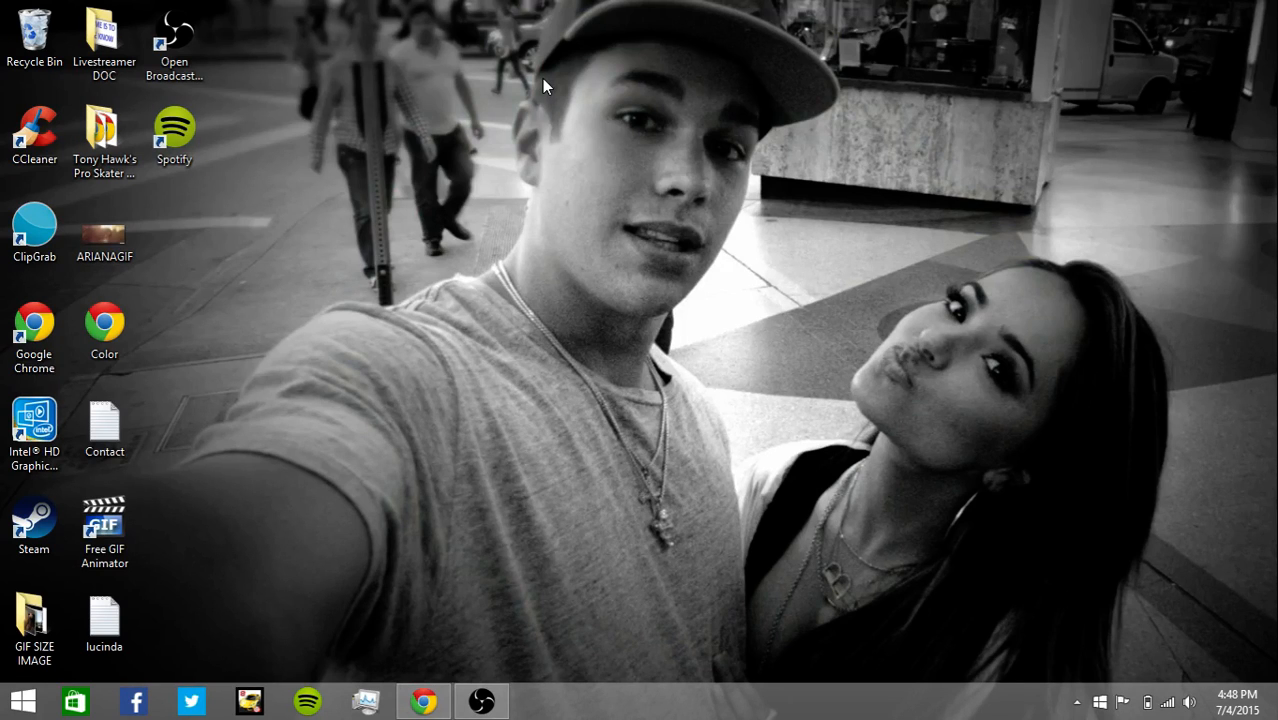
Step: Bring up the Windows 8 Start screen from the taskbar
{"action": "left_click", "coordinate": [23, 701]}
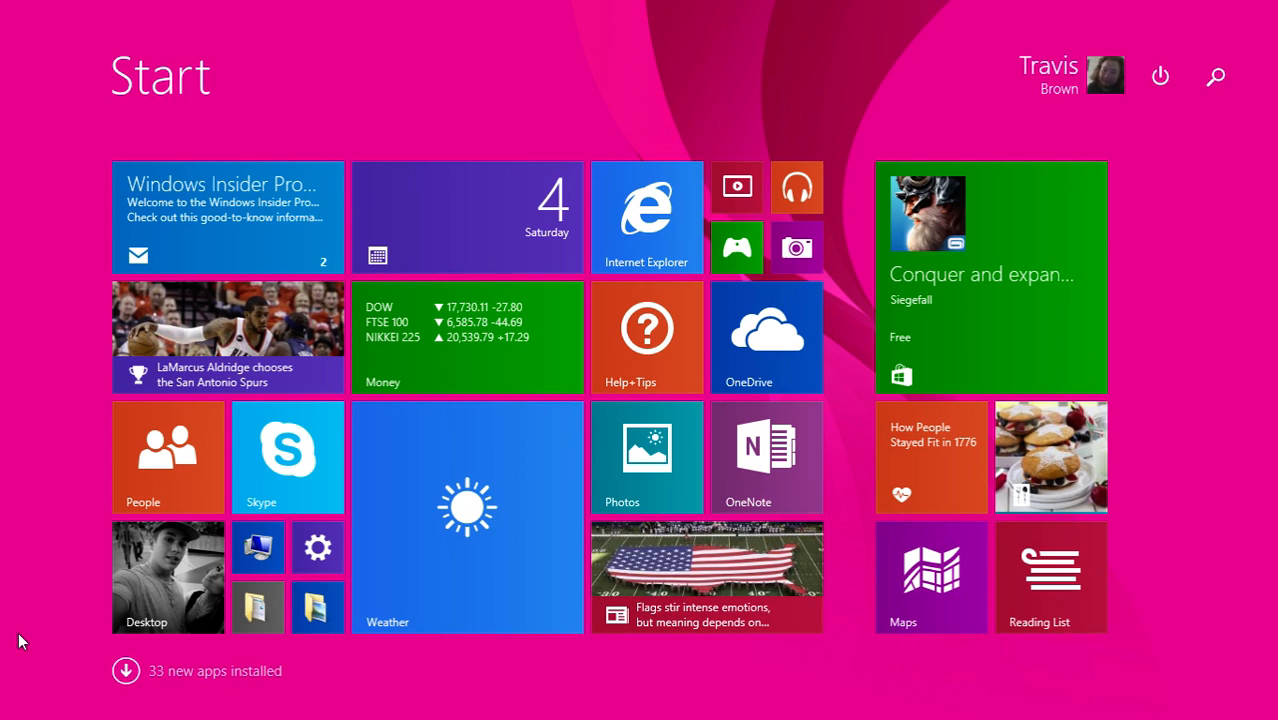
Step: Start a new blank file in Sublime Text and close the old index.html, leaving one untitled tab
{"action": "key", "text": "super"}
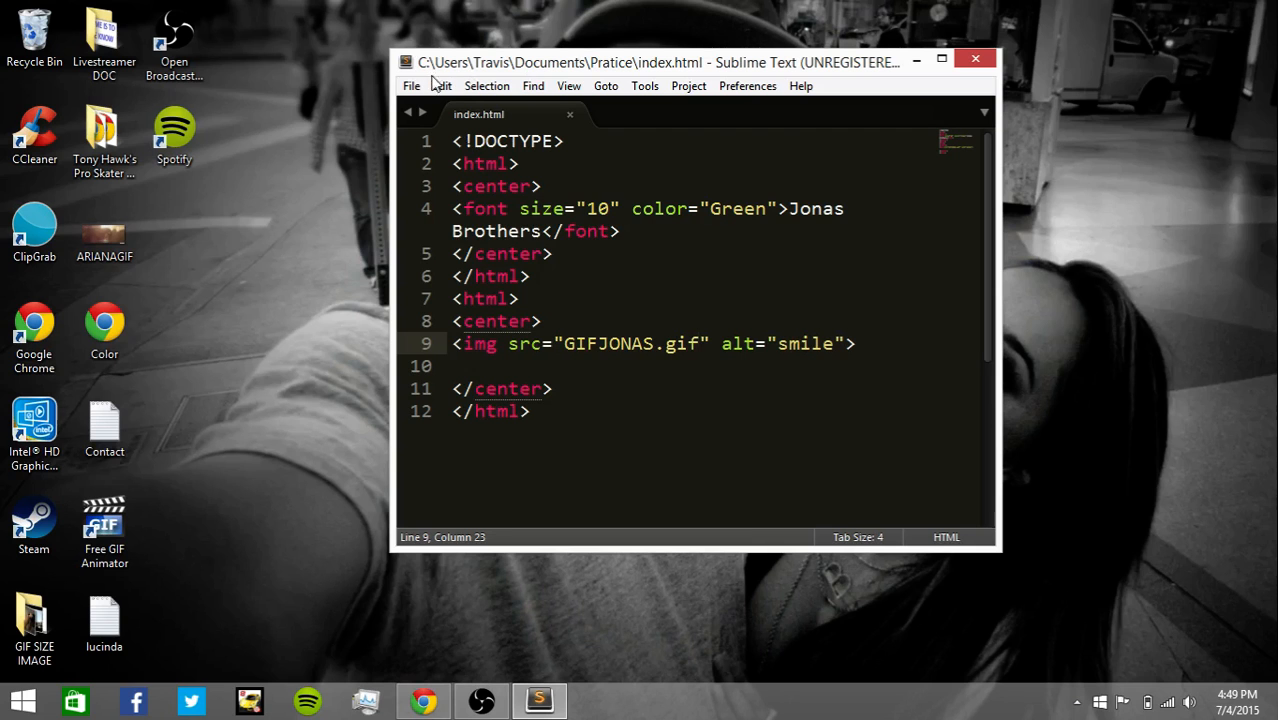
{"action": "left_click", "coordinate": [411, 85]}
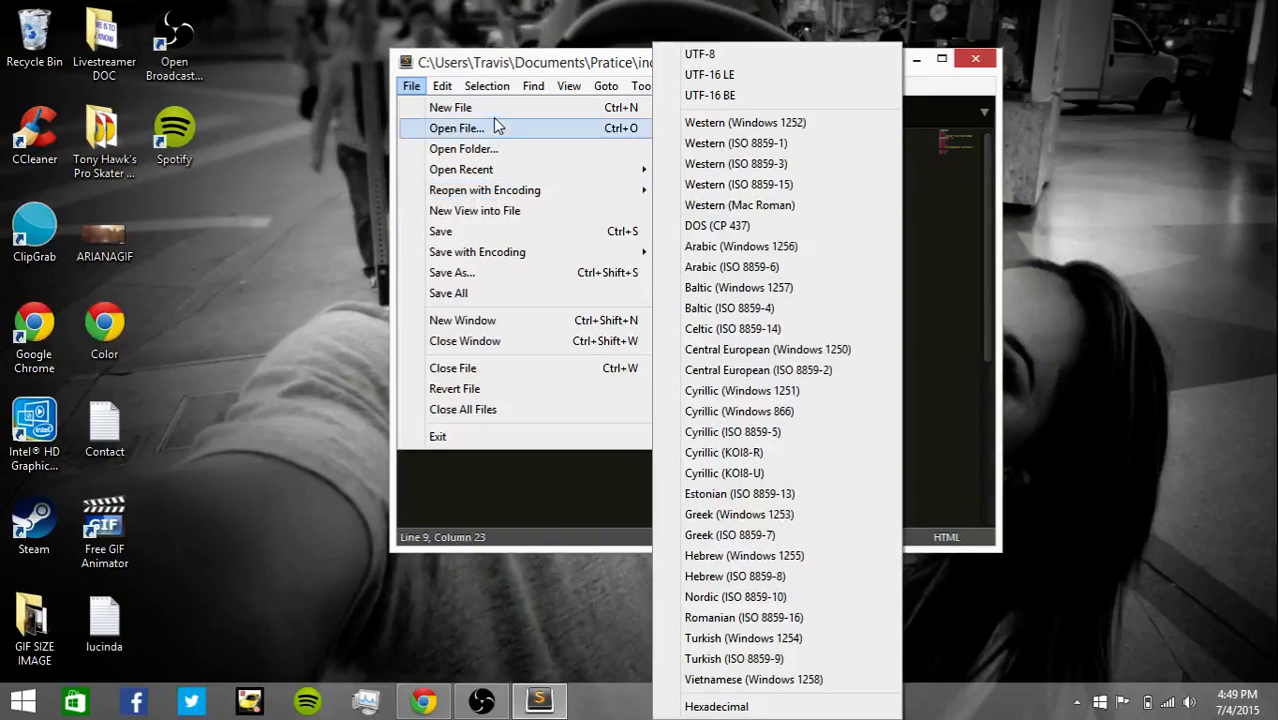
{"action": "left_click", "coordinate": [493, 110]}
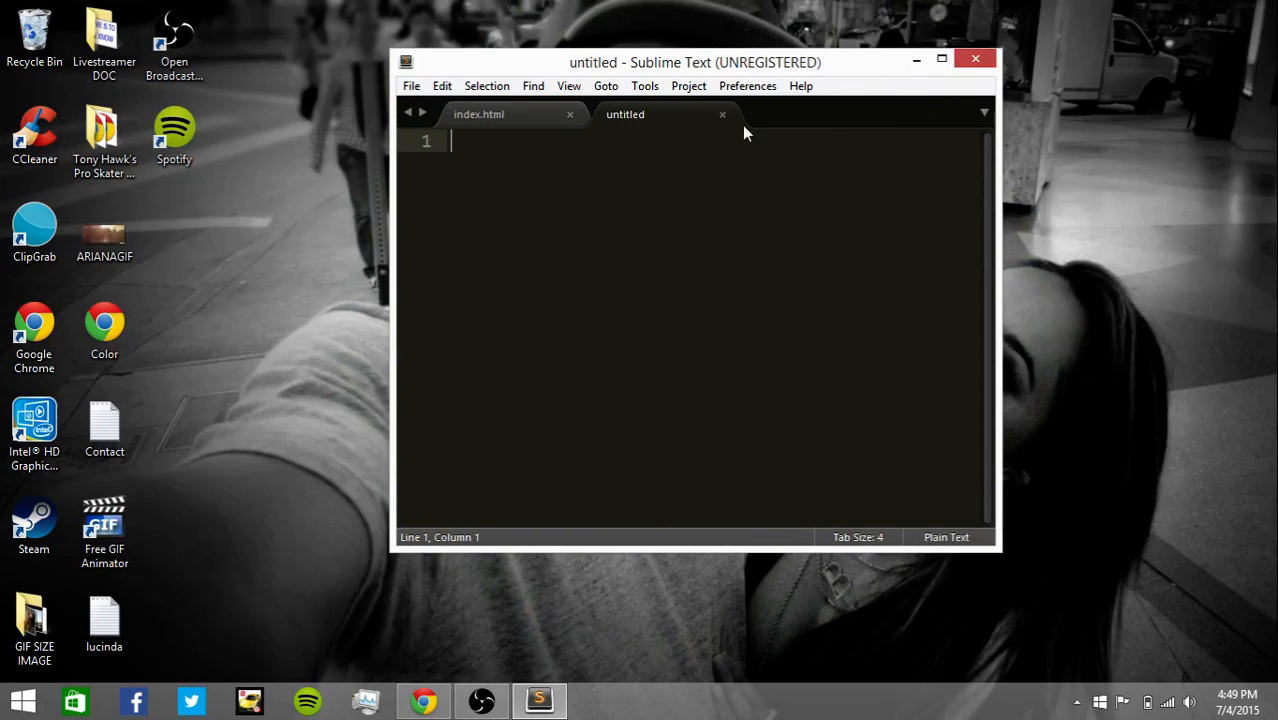
{"action": "left_click", "coordinate": [569, 115]}
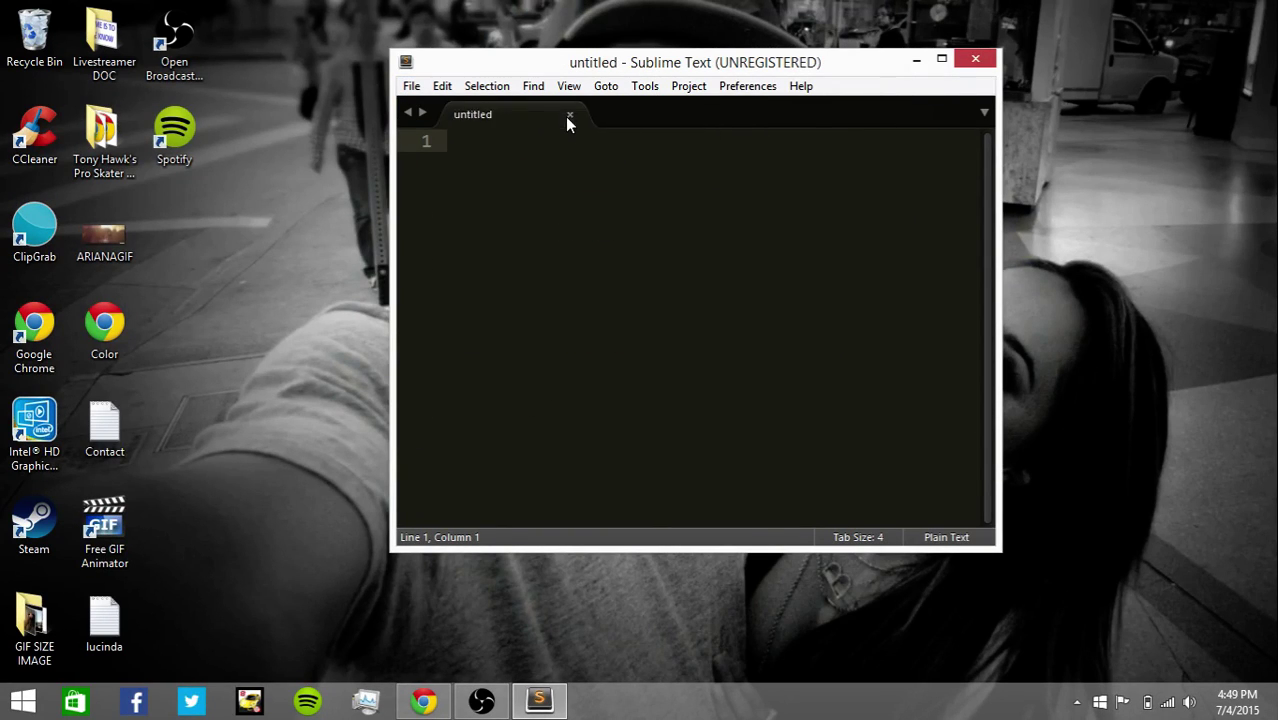
{"action": "left_click", "coordinate": [411, 87]}
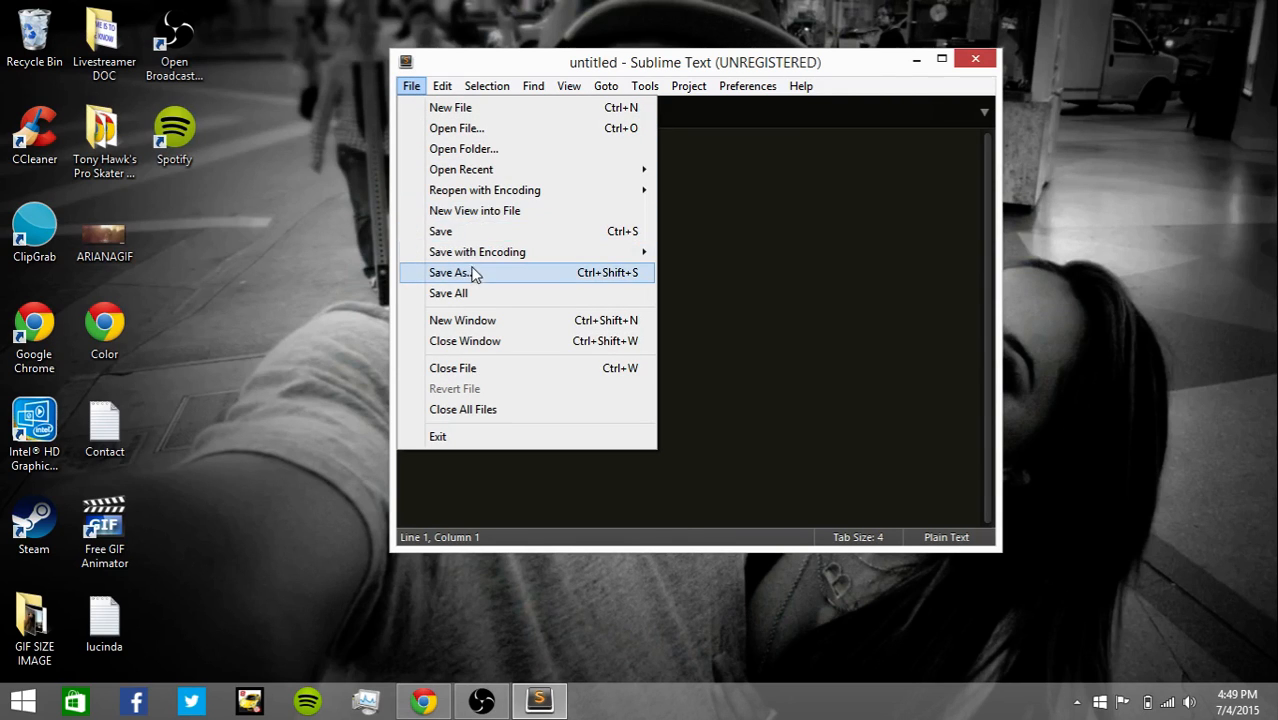
Step: Create a new Desktop folder named Pratice WebPage Youtube from the Save As dialog
{"action": "left_click", "coordinate": [475, 279]}
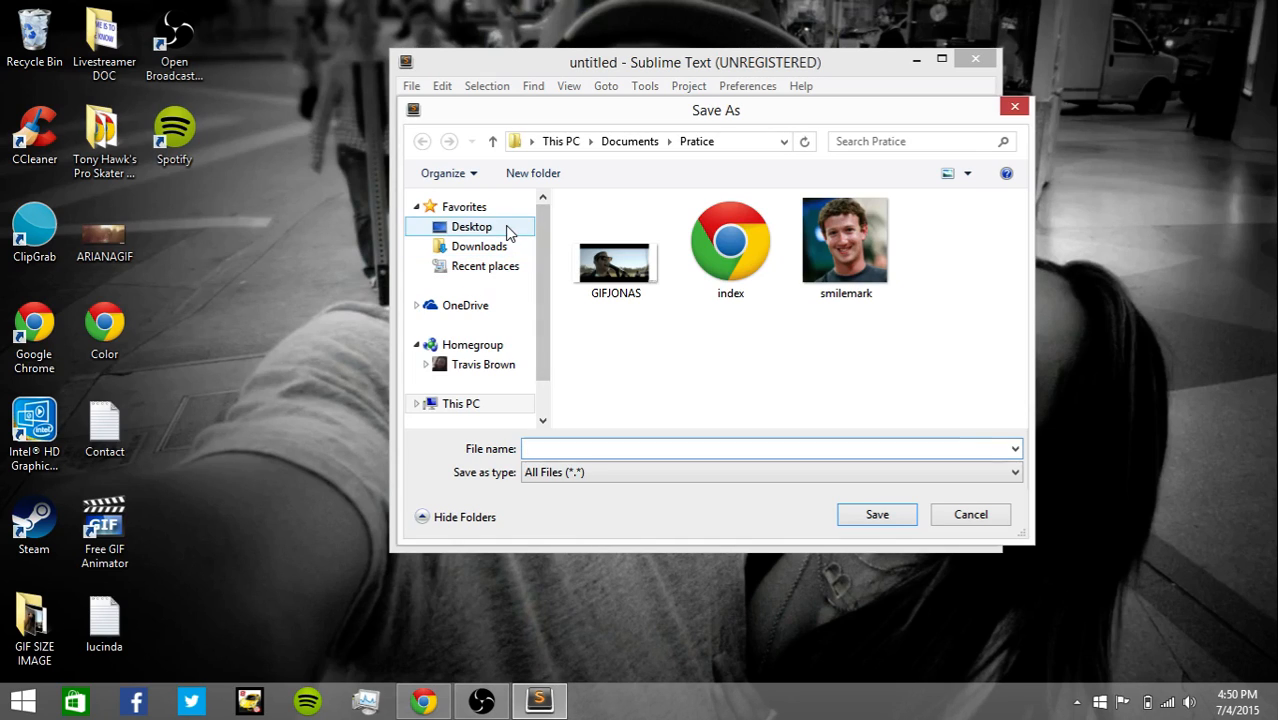
{"action": "left_click", "coordinate": [508, 232]}
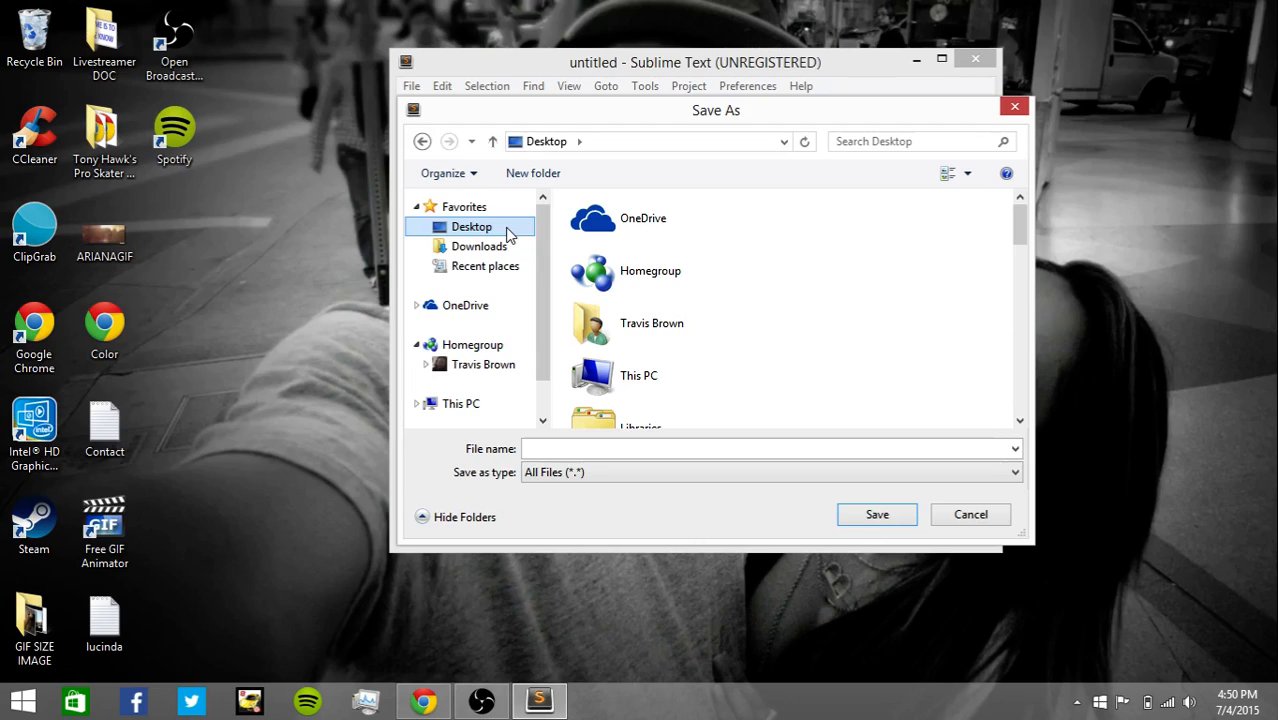
{"action": "right_click", "coordinate": [843, 314]}
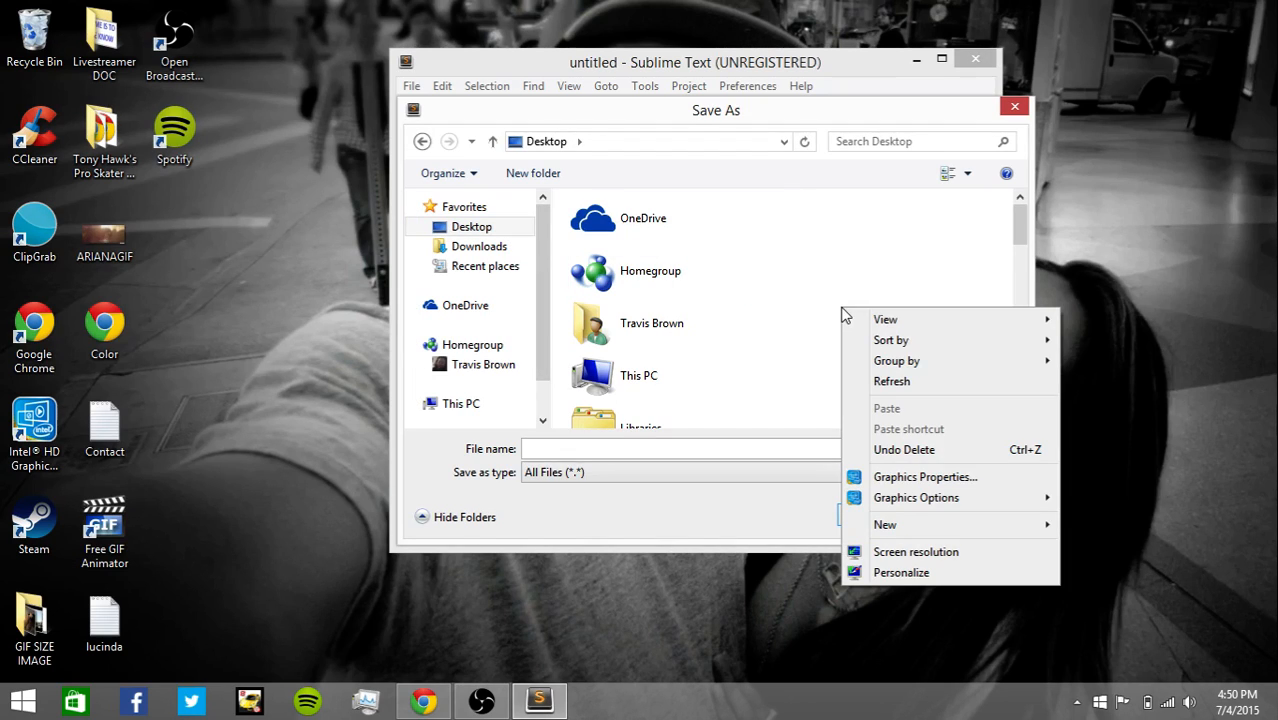
{"action": "mouse_move", "coordinate": [885, 525]}
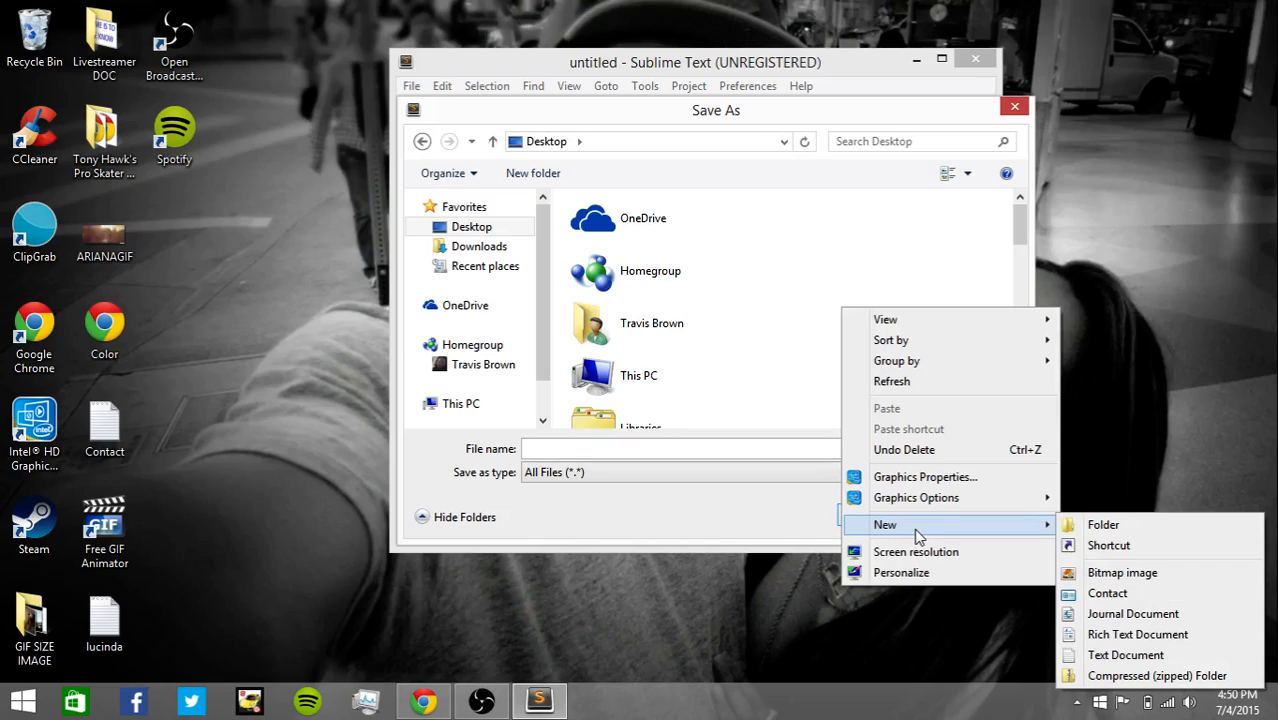
{"action": "left_click", "coordinate": [1091, 531]}
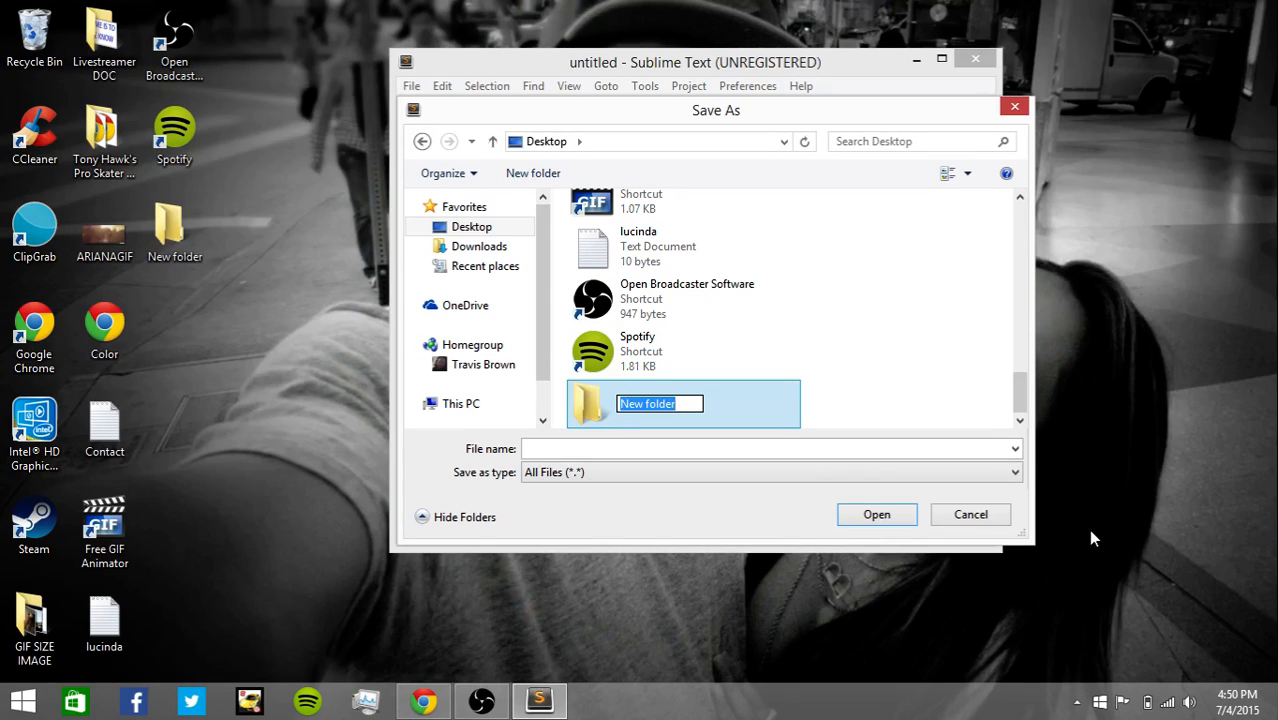
{"action": "type", "text": "Prat"}
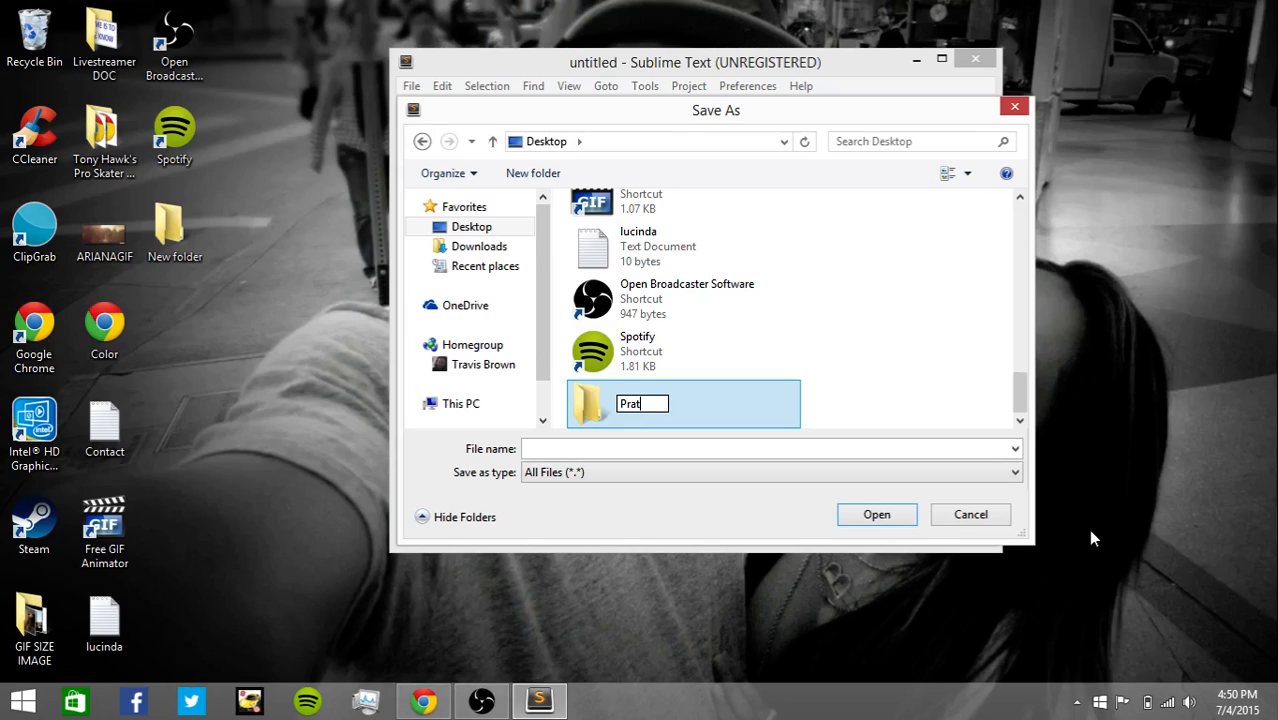
{"action": "type", "text": "ice W"}
{"action": "type", "text": "ebPage"}
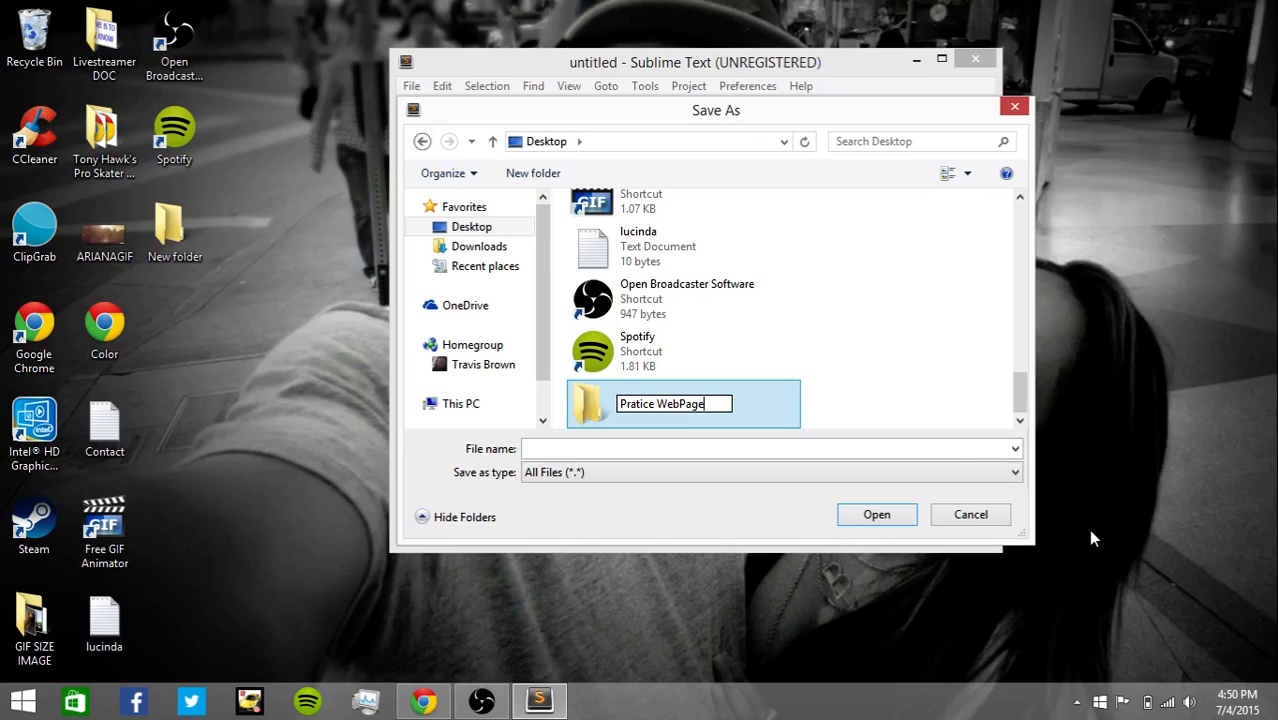
{"action": "type", "text": " Y"}
{"action": "type", "text": "outube"}
{"action": "key", "text": "Return"}
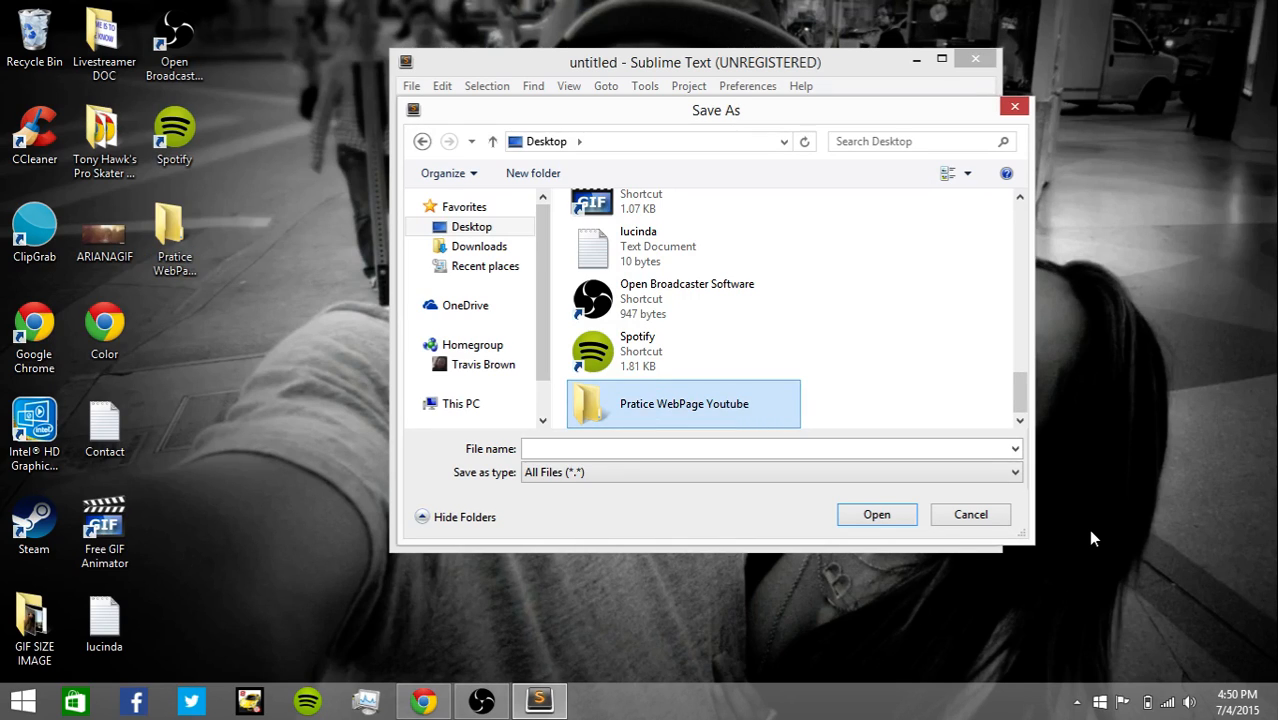
Step: Save the blank file as index.html inside the Pratice WebPage Youtube folder
{"action": "double_click", "coordinate": [795, 410]}
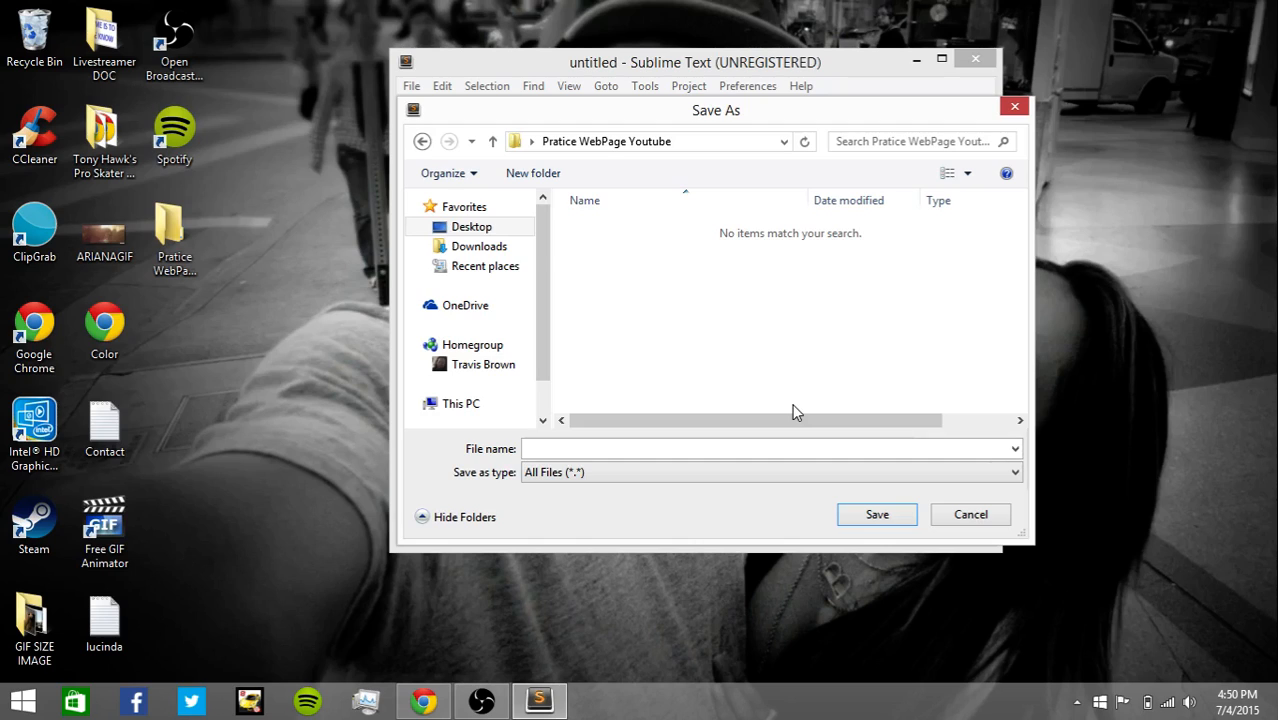
{"action": "left_click", "coordinate": [730, 449]}
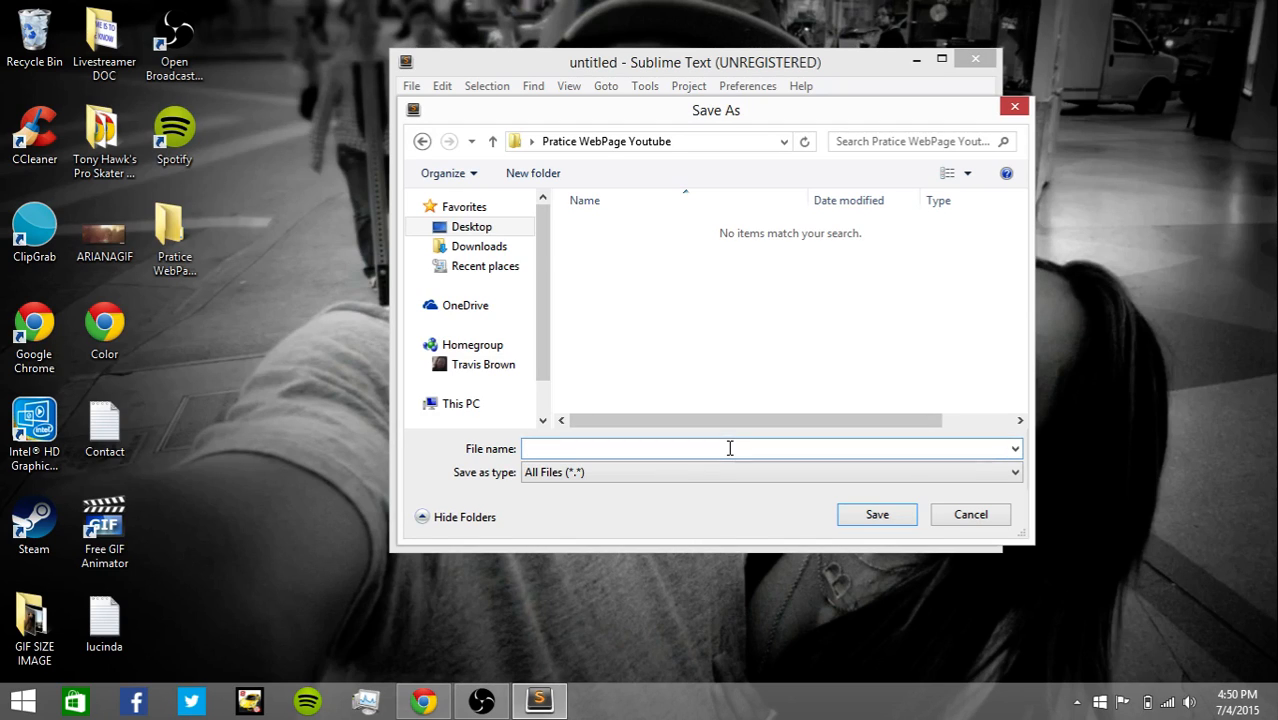
{"action": "type", "text": "index."}
{"action": "type", "text": "html"}
{"action": "key", "text": "Return"}
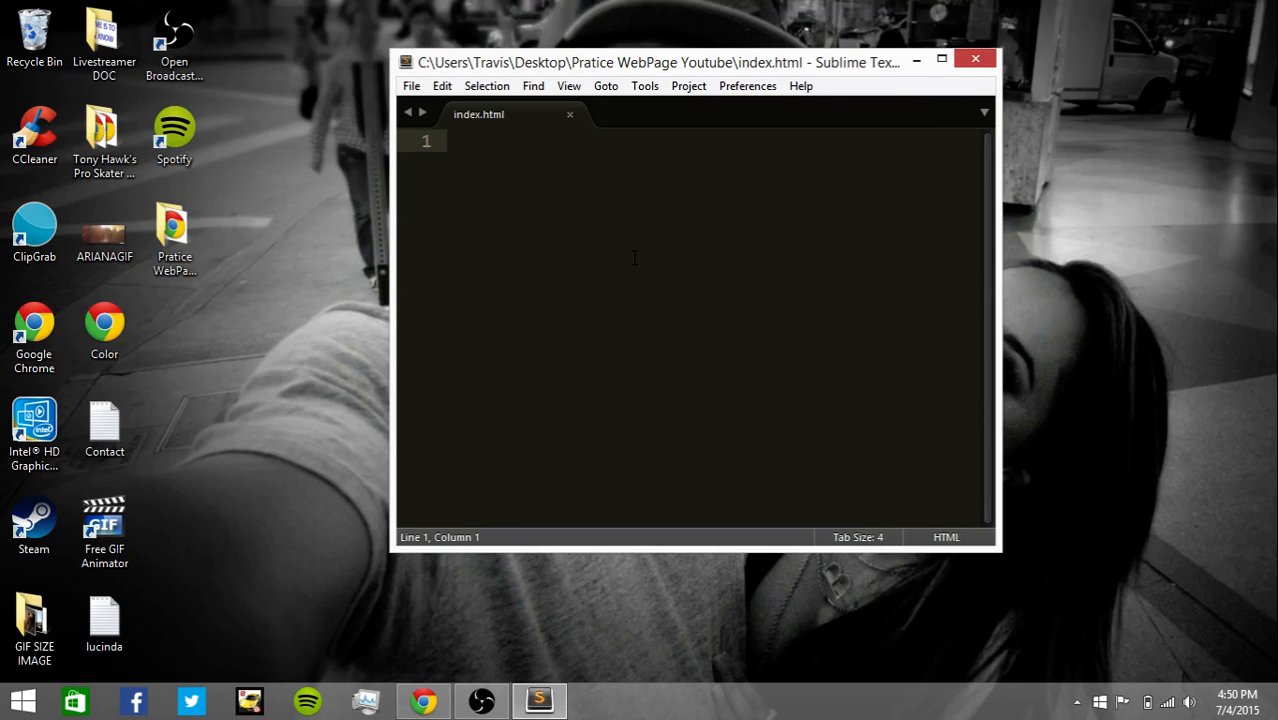
{"action": "type", "text": "<html"}
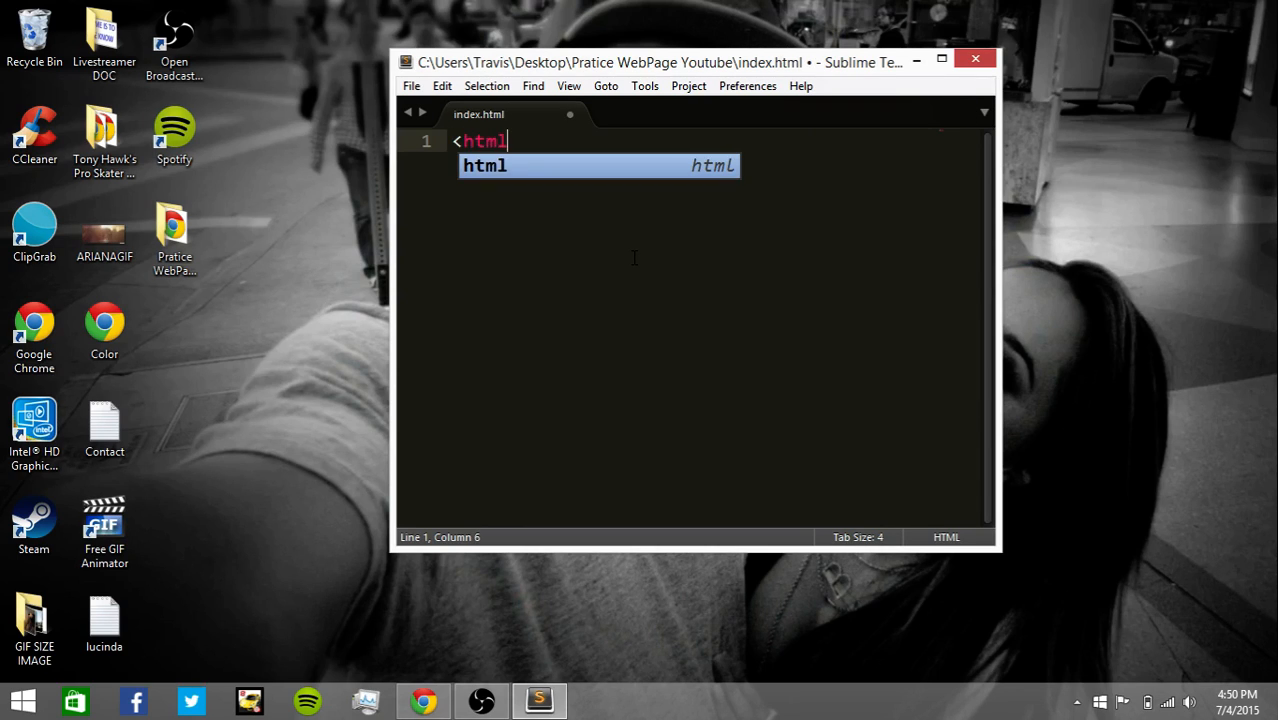
{"action": "type", "text": ">"}
Step: Write html and center tag pairs with blank lines between them at the top of index.html
{"action": "key", "text": "Return"}
{"action": "type", "text": "<"}
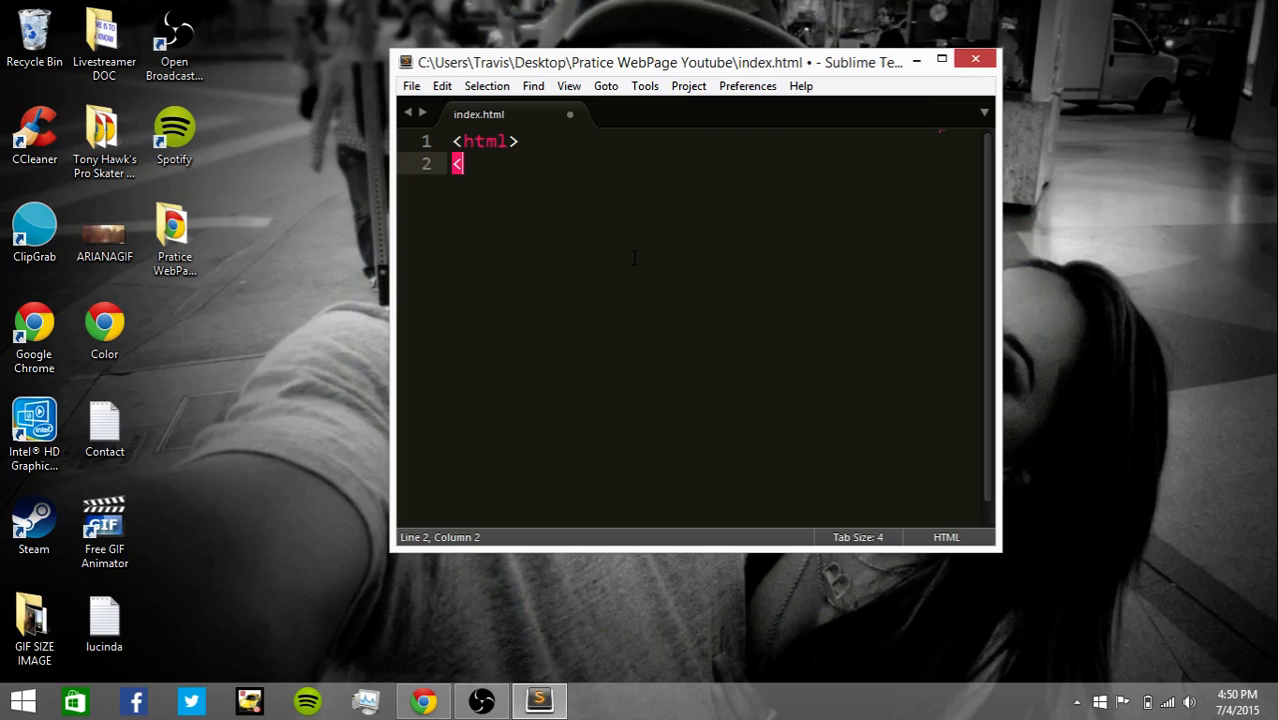
{"action": "type", "text": "/html>"}
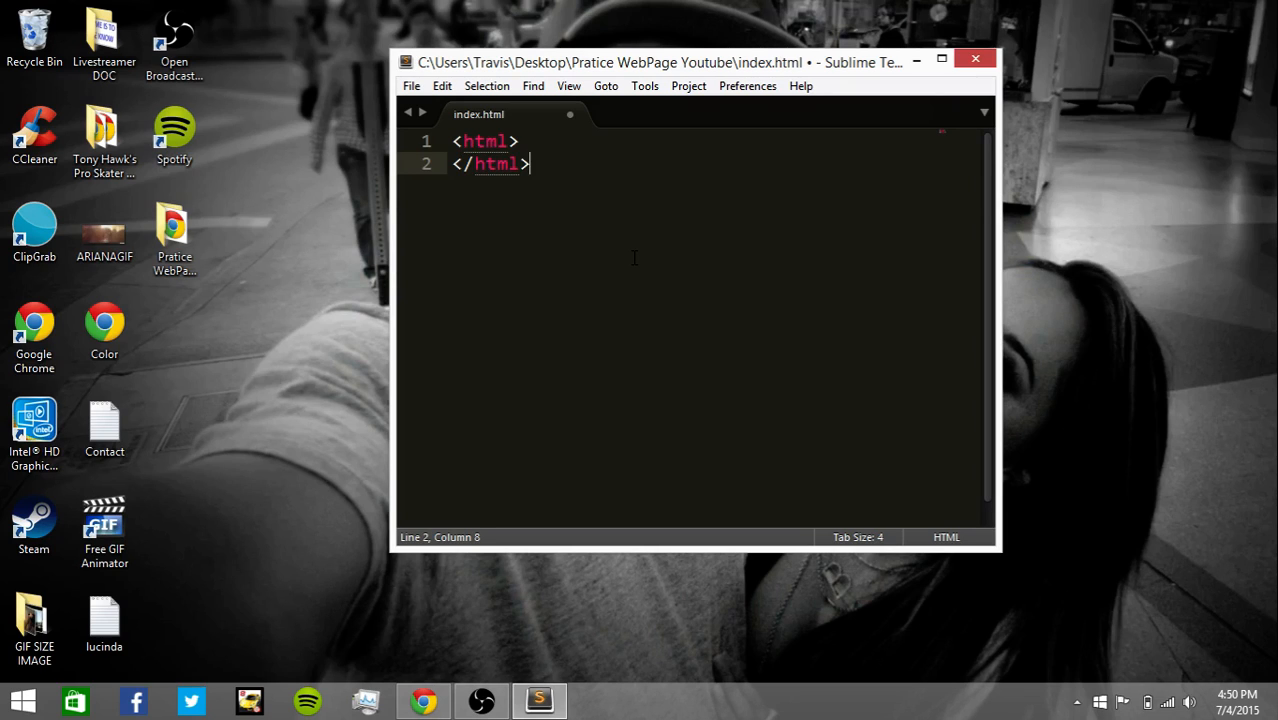
{"action": "key", "text": "Up"}
{"action": "key", "text": "Return"}
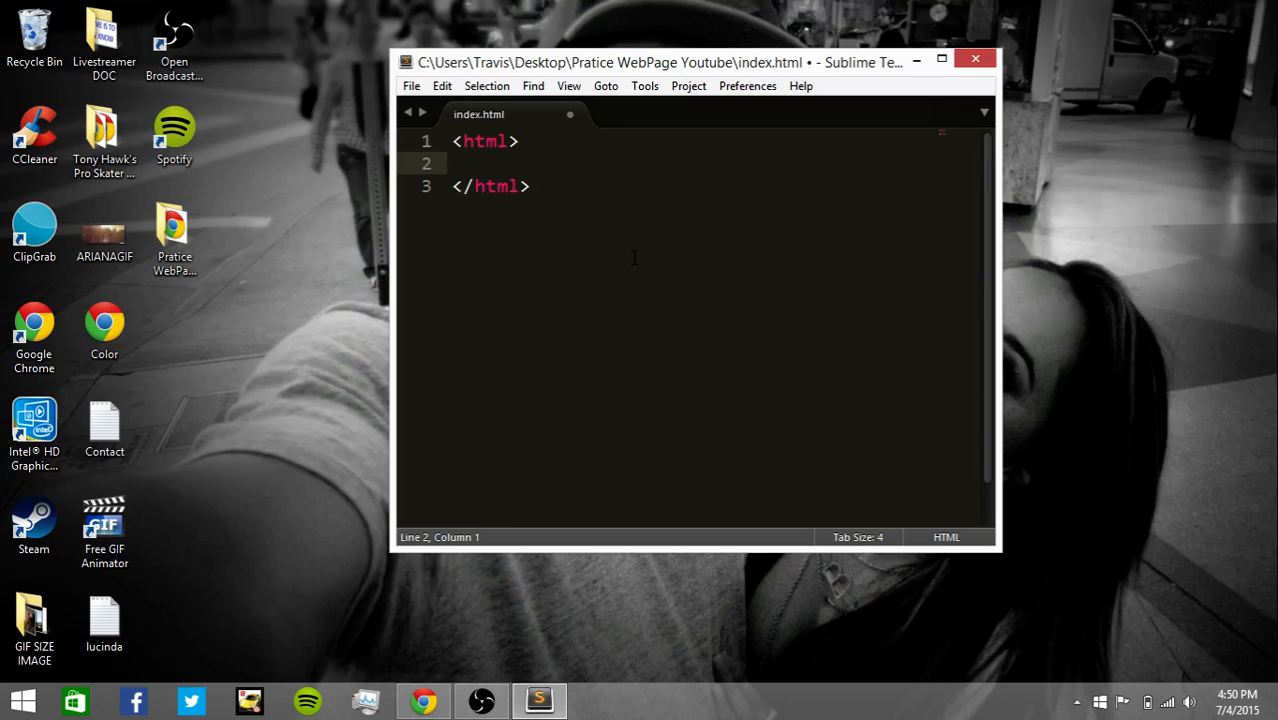
{"action": "type", "text": "<ce"}
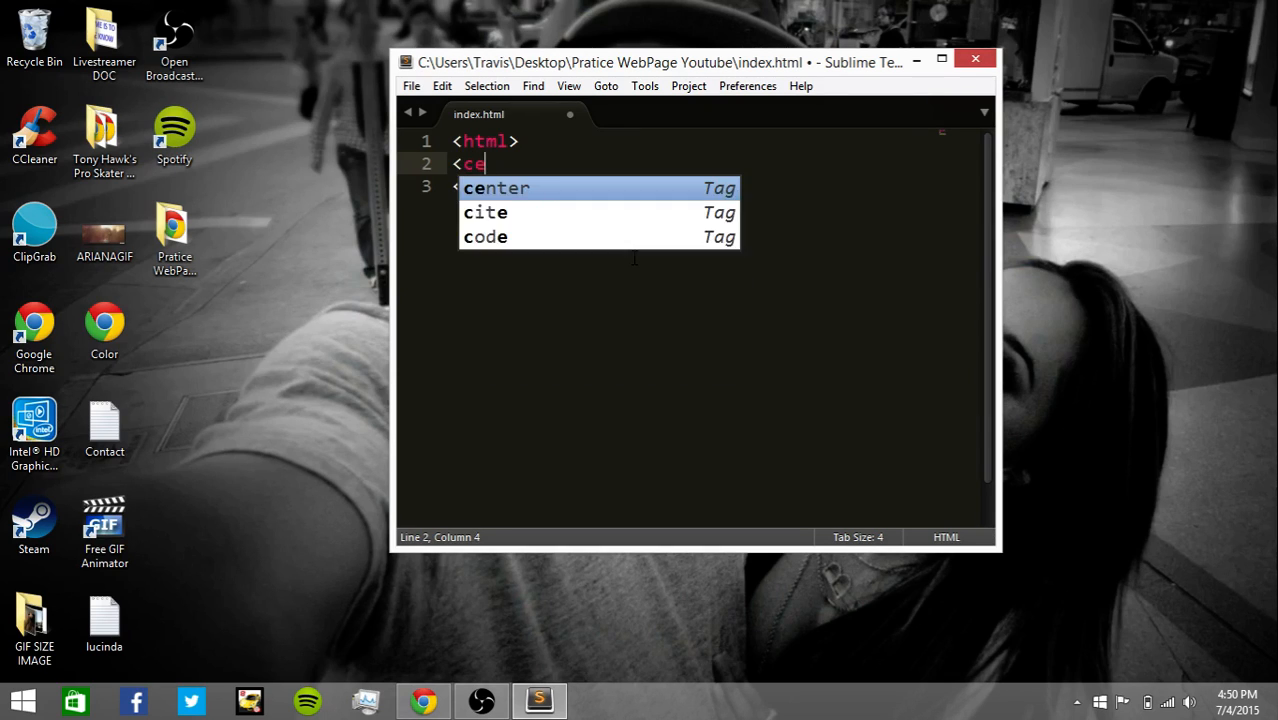
{"action": "type", "text": "nter>"}
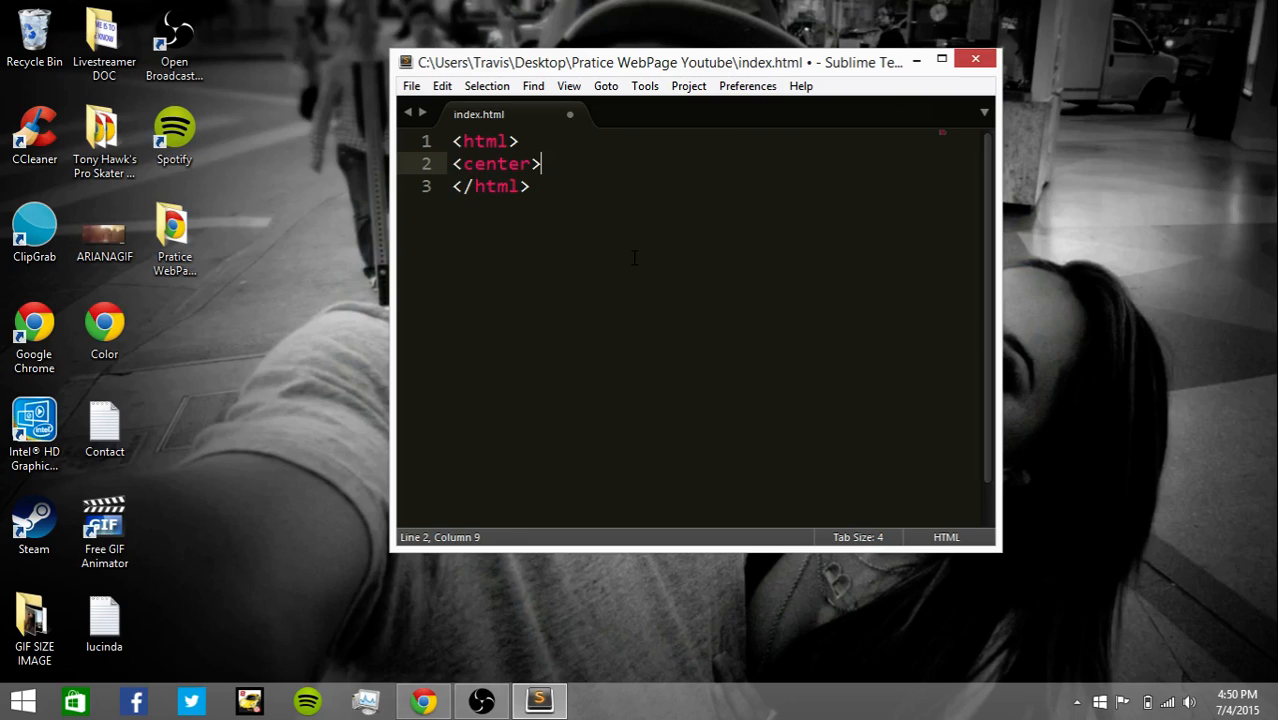
{"action": "key", "text": "Return"}
{"action": "type", "text": "</center>"}
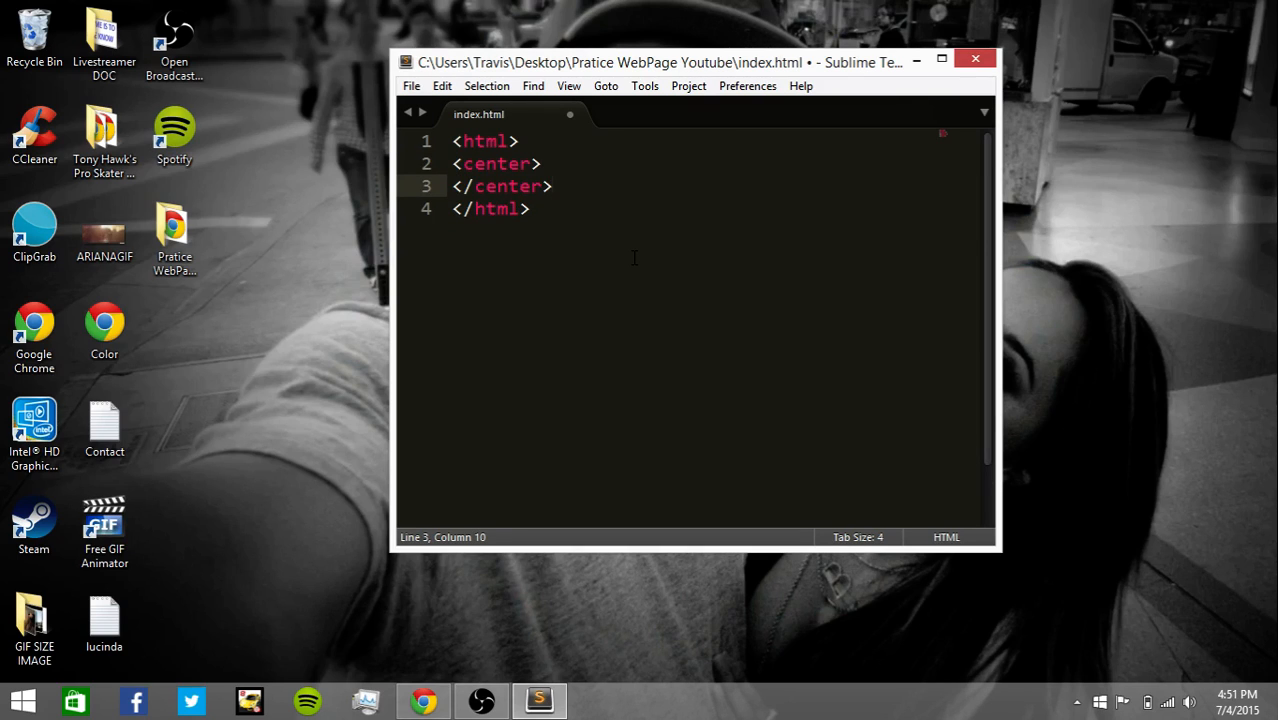
{"action": "key", "text": "Up"}
{"action": "key", "text": "Up"}
{"action": "key", "text": "Left"}
{"action": "key", "text": "Left"}
{"action": "key", "text": "Left"}
{"action": "key", "text": "Left"}
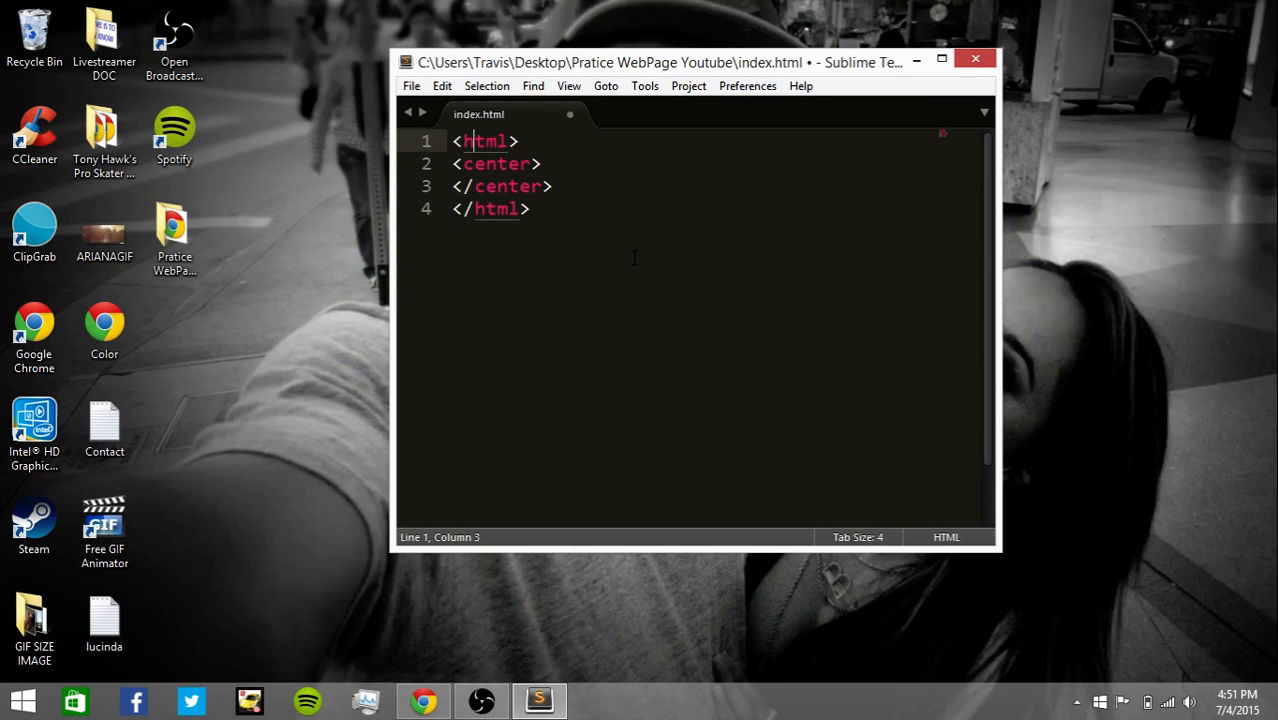
{"action": "key", "text": "Left"}
{"action": "key", "text": "Left"}
{"action": "key", "text": "Return"}
{"action": "key", "text": "Up"}
{"action": "type", "text": "<"}
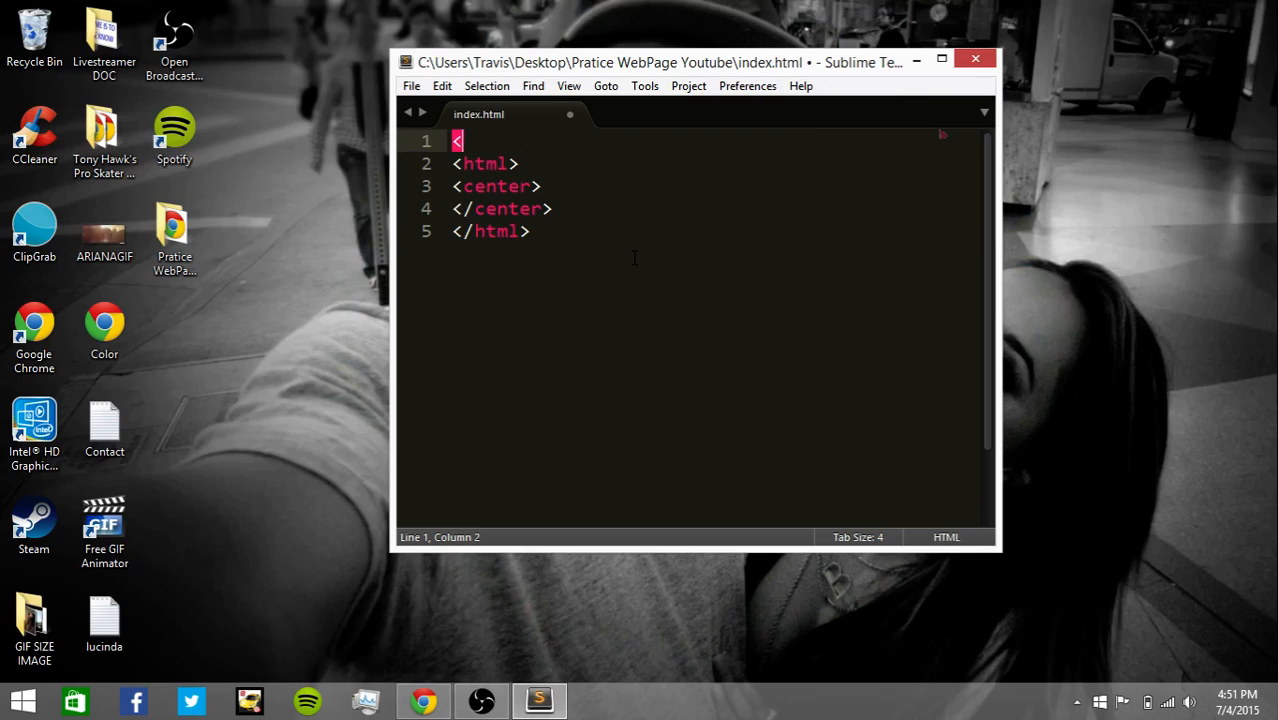
{"action": "type", "text": "html"}
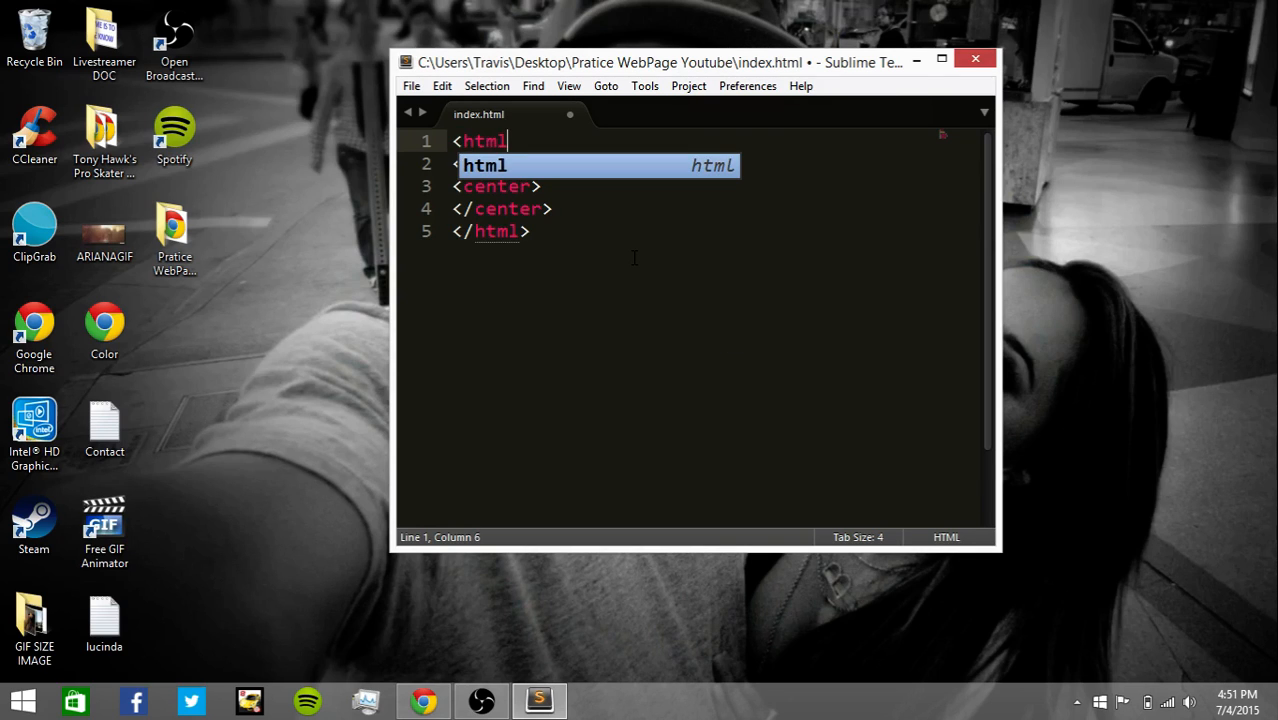
{"action": "type", "text": ">"}
Step: Add an opening html tag with a nested center block holding an empty line inside it
{"action": "key", "text": "Return"}
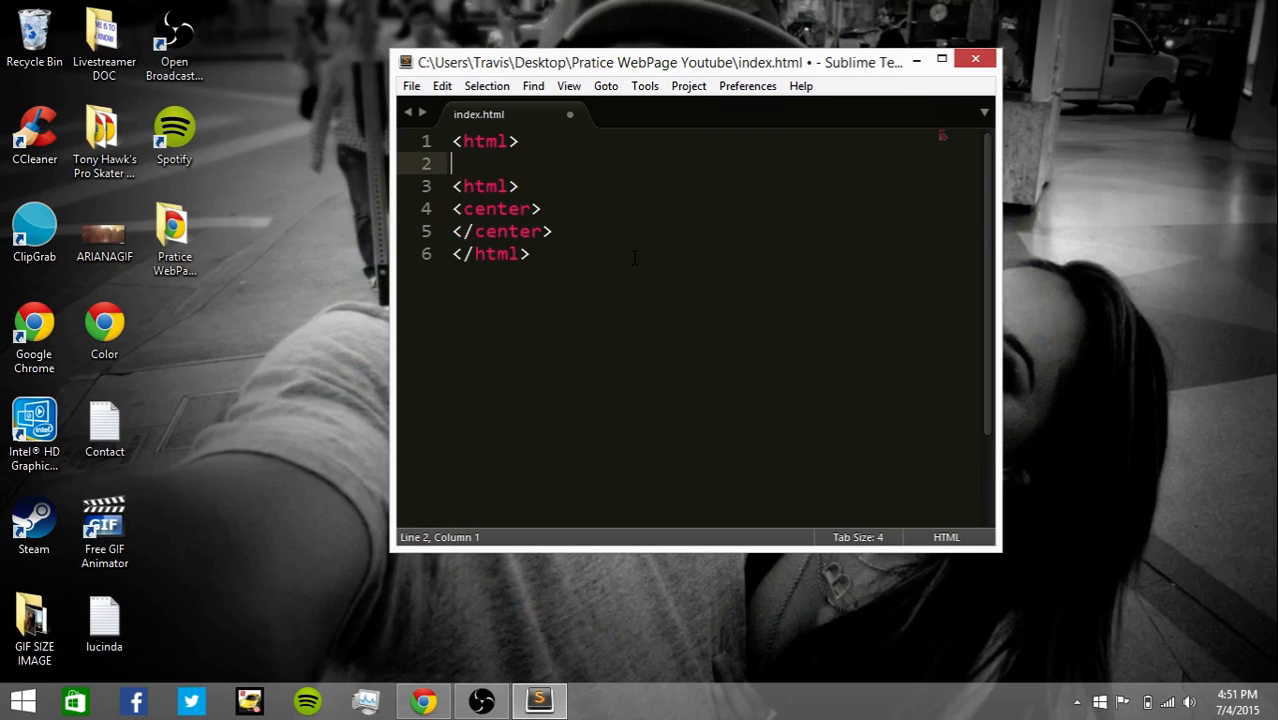
{"action": "type", "text": "</html>"}
{"action": "key", "text": "Up"}
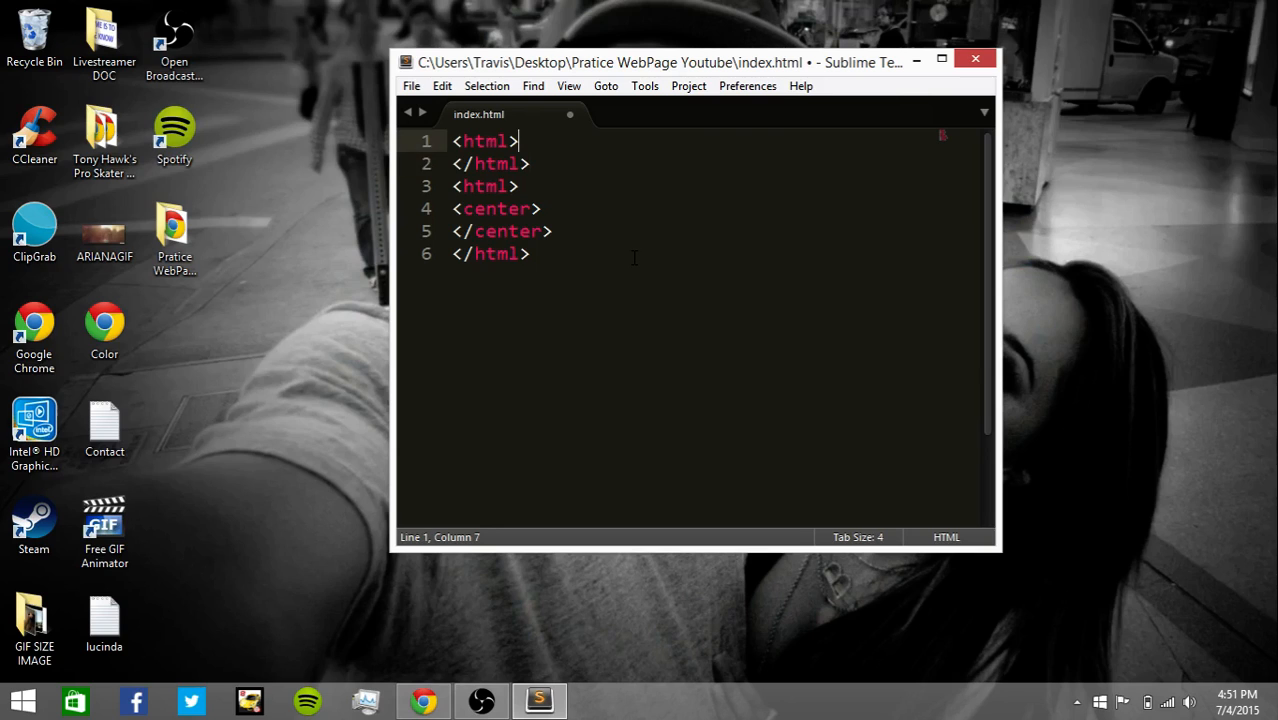
{"action": "key", "text": "Return"}
{"action": "type", "text": "</html>"}
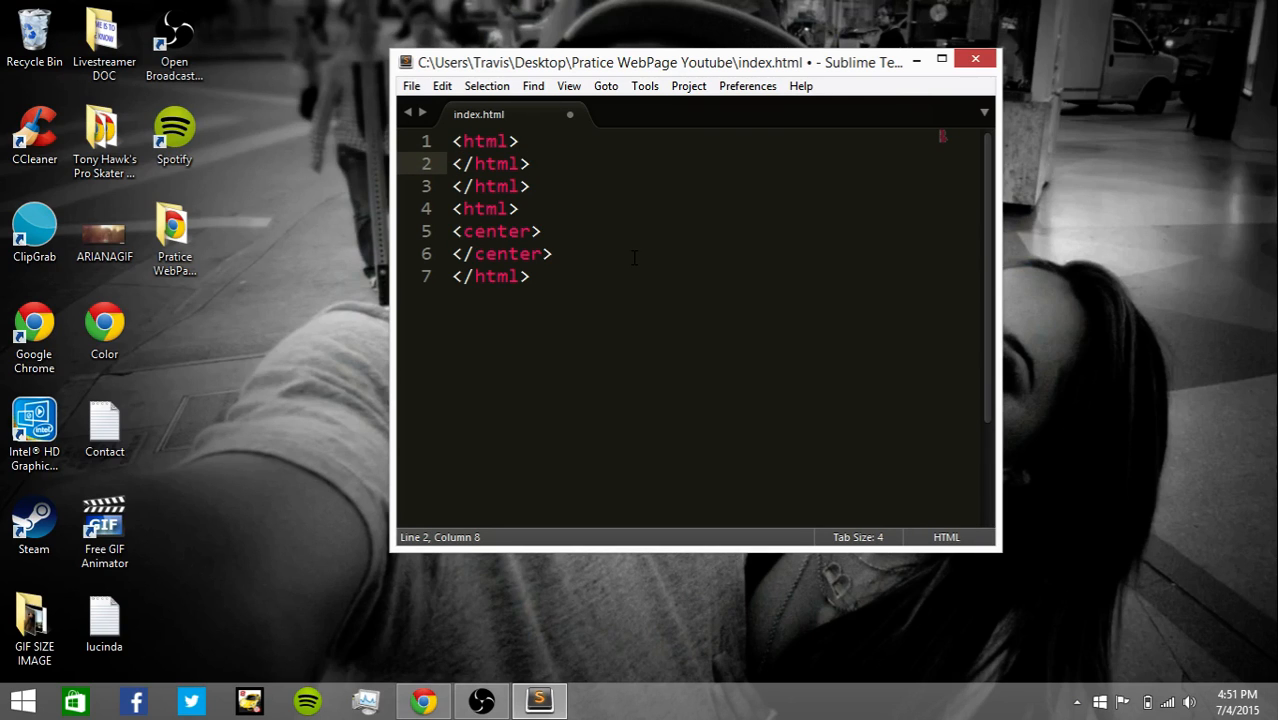
{"action": "key", "text": "BackSpace"}
{"action": "key", "text": "BackSpace"}
{"action": "key", "text": "BackSpace"}
{"action": "key", "text": "BackSpace"}
{"action": "key", "text": "BackSpace"}
{"action": "type", "text": "ce"}
{"action": "key", "text": "BackSpace"}
{"action": "key", "text": "BackSpace"}
{"action": "key", "text": "BackSpace"}
{"action": "type", "text": "cente"}
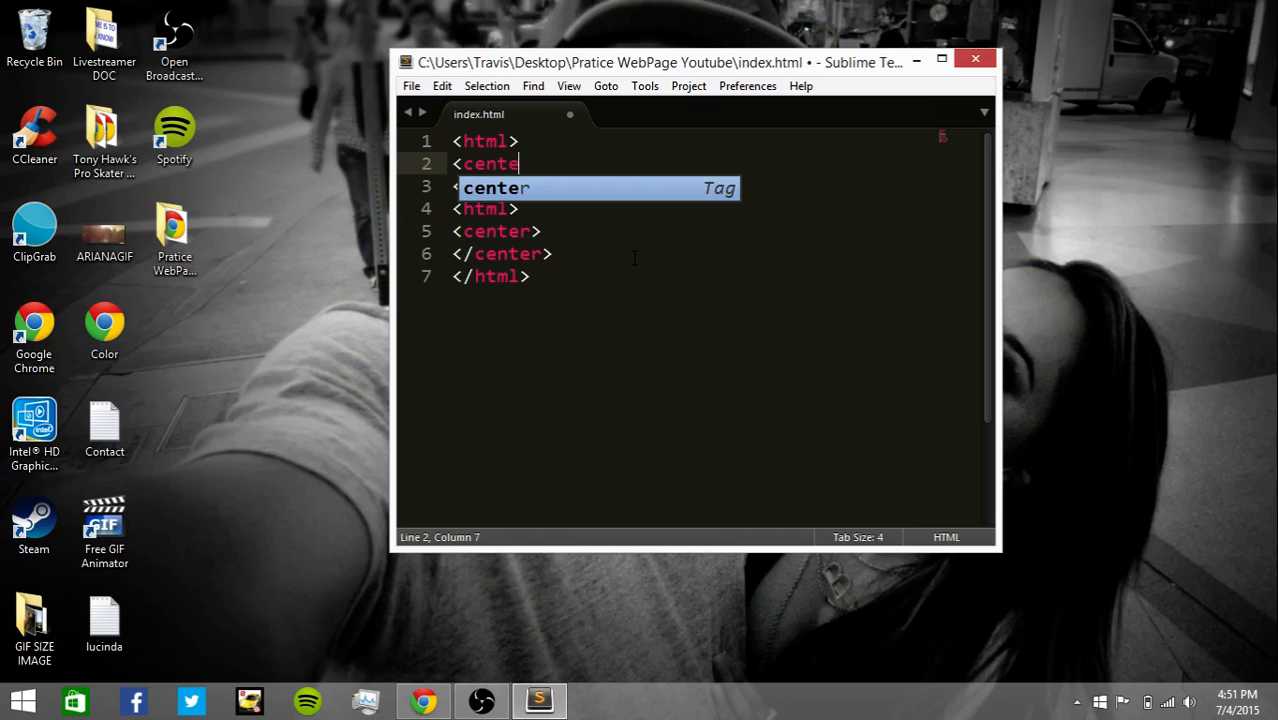
{"action": "type", "text": "r>"}
{"action": "key", "text": "Return"}
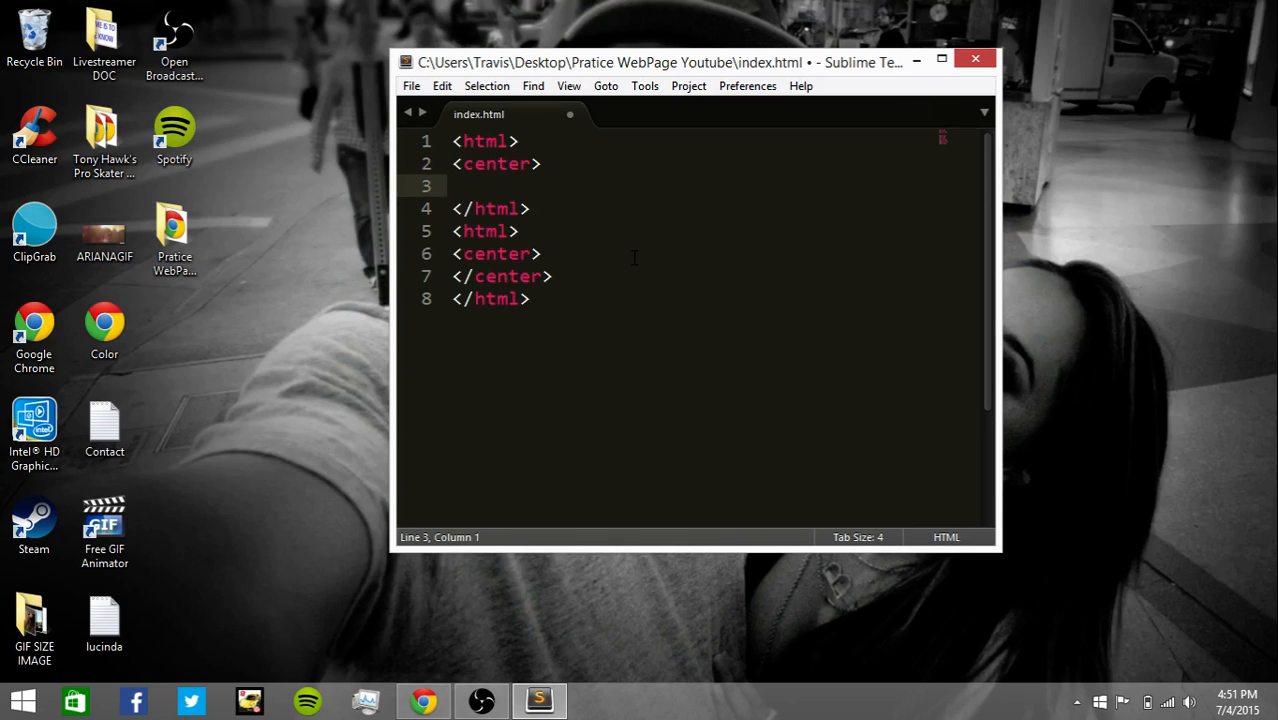
{"action": "type", "text": "</center>"}
{"action": "key", "text": "Up"}
{"action": "key", "text": "Return"}
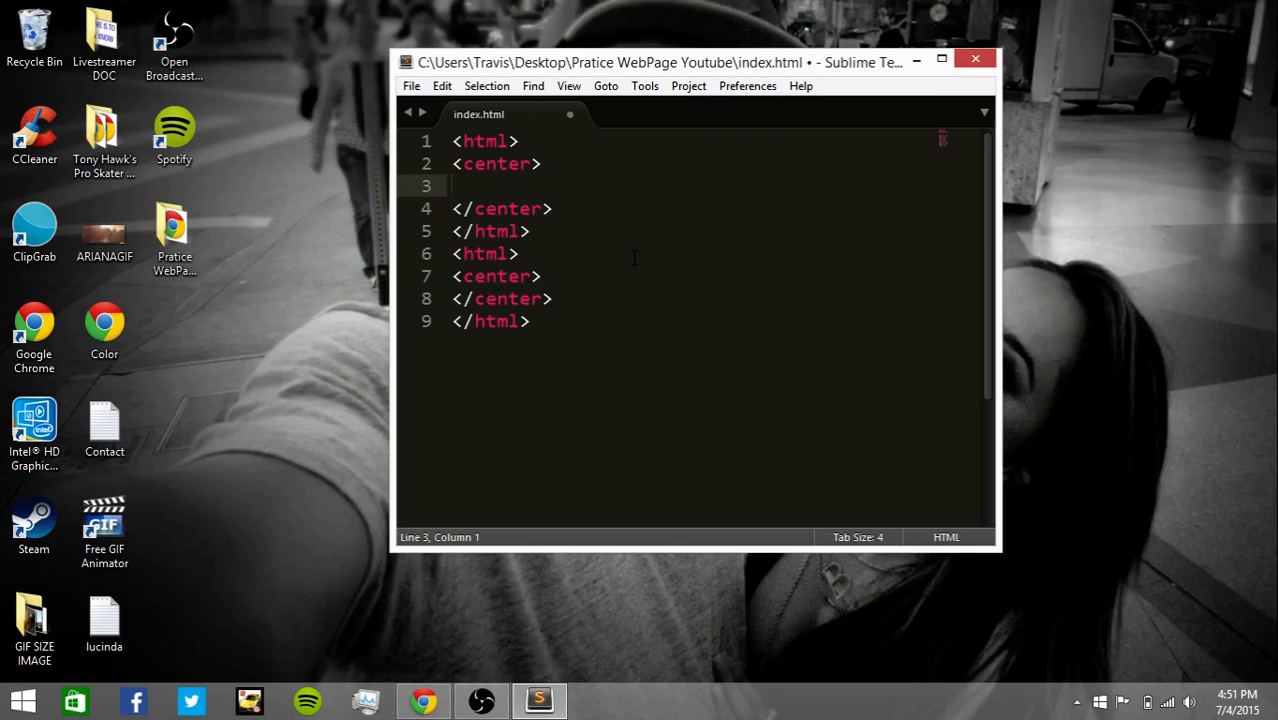
{"action": "type", "text": "<font "}
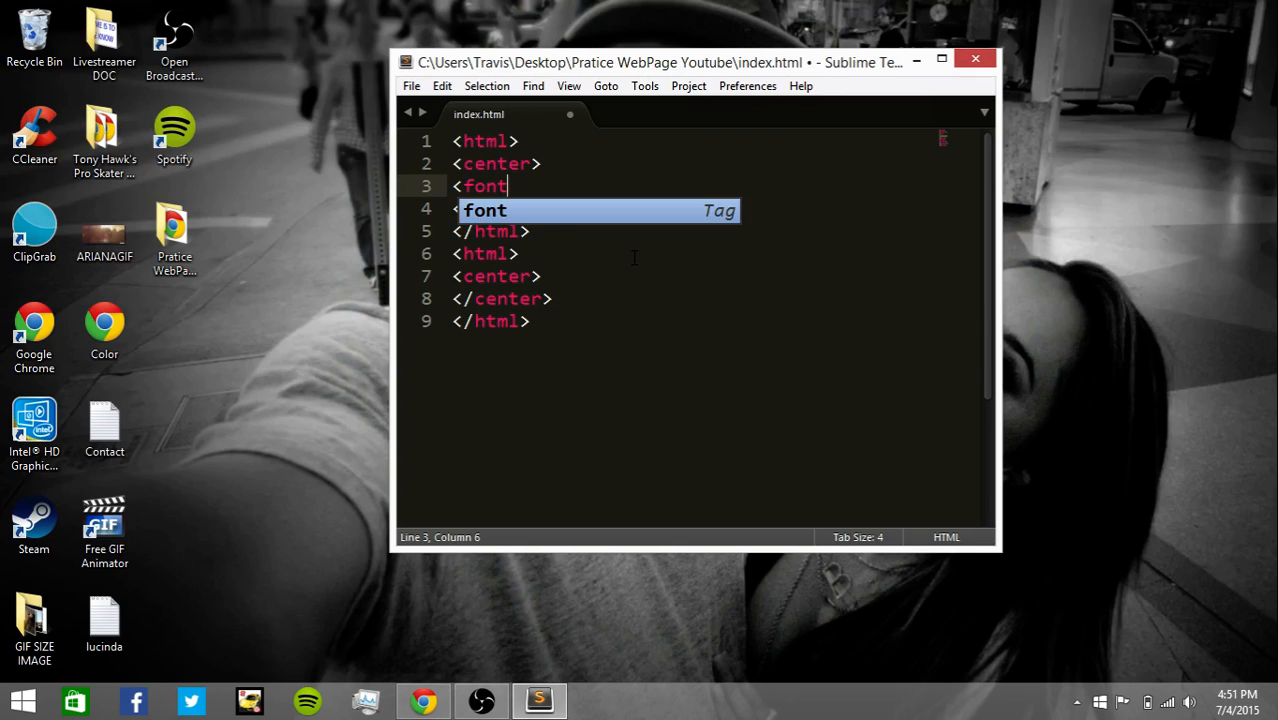
{"action": "type", "text": "size"}
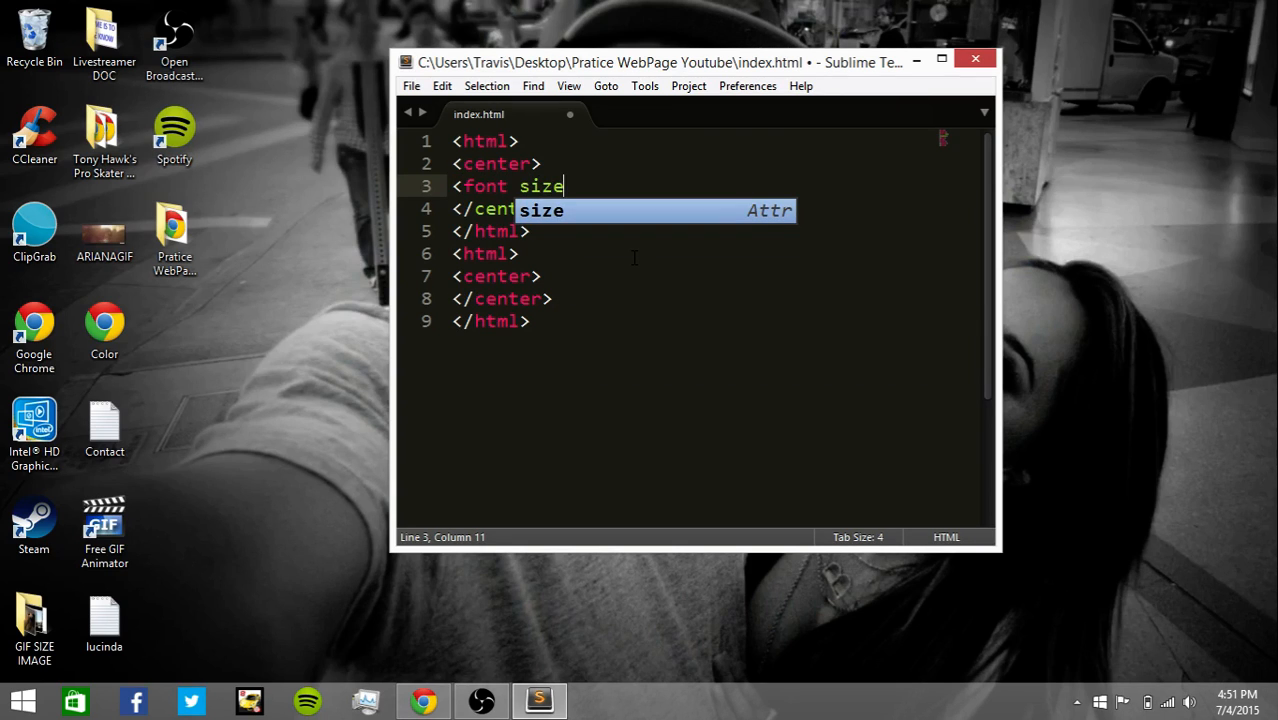
{"action": "type", "text": "="}
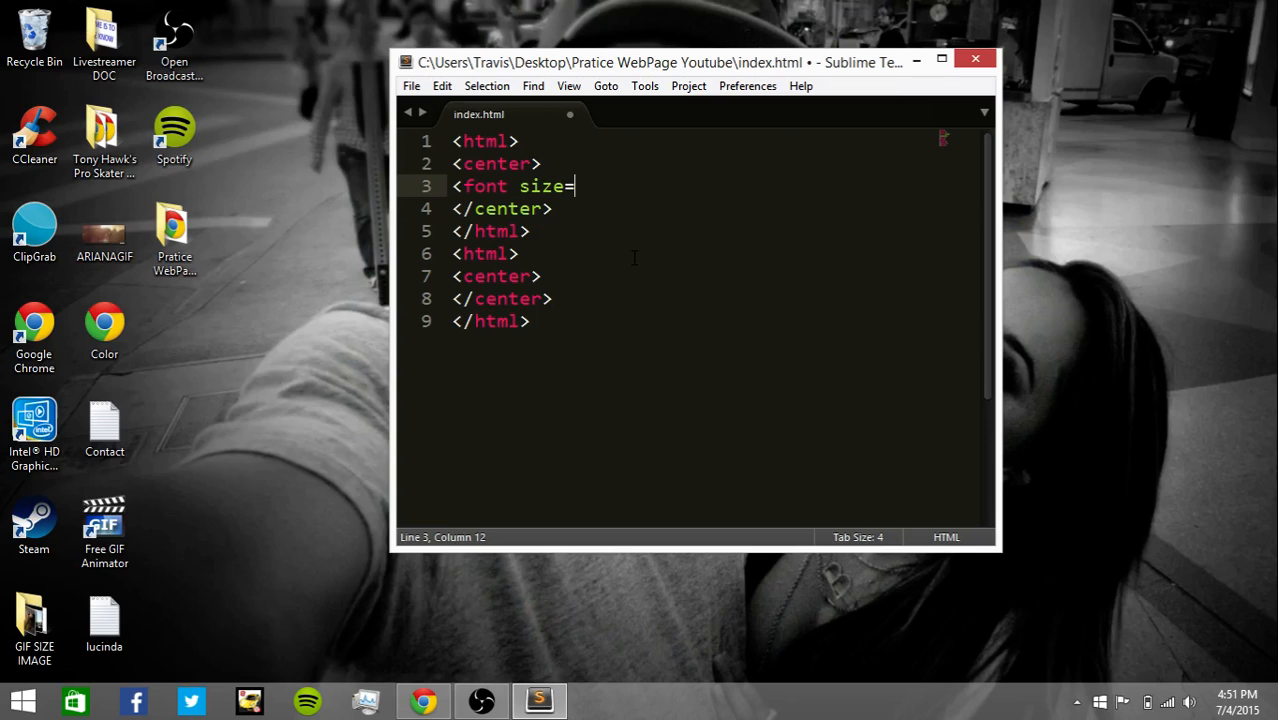
{"action": "type", "text": "\"\" "}
{"action": "type", "text": "color"}
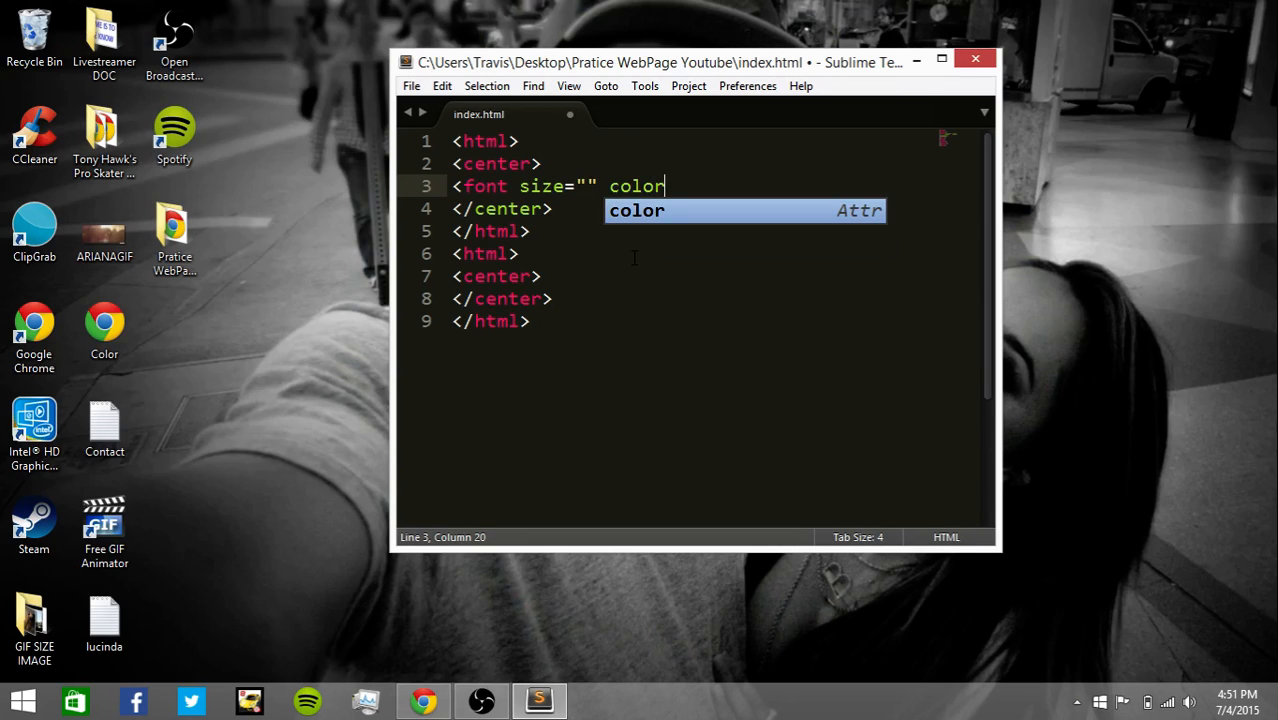
{"action": "type", "text": "=\"\""}
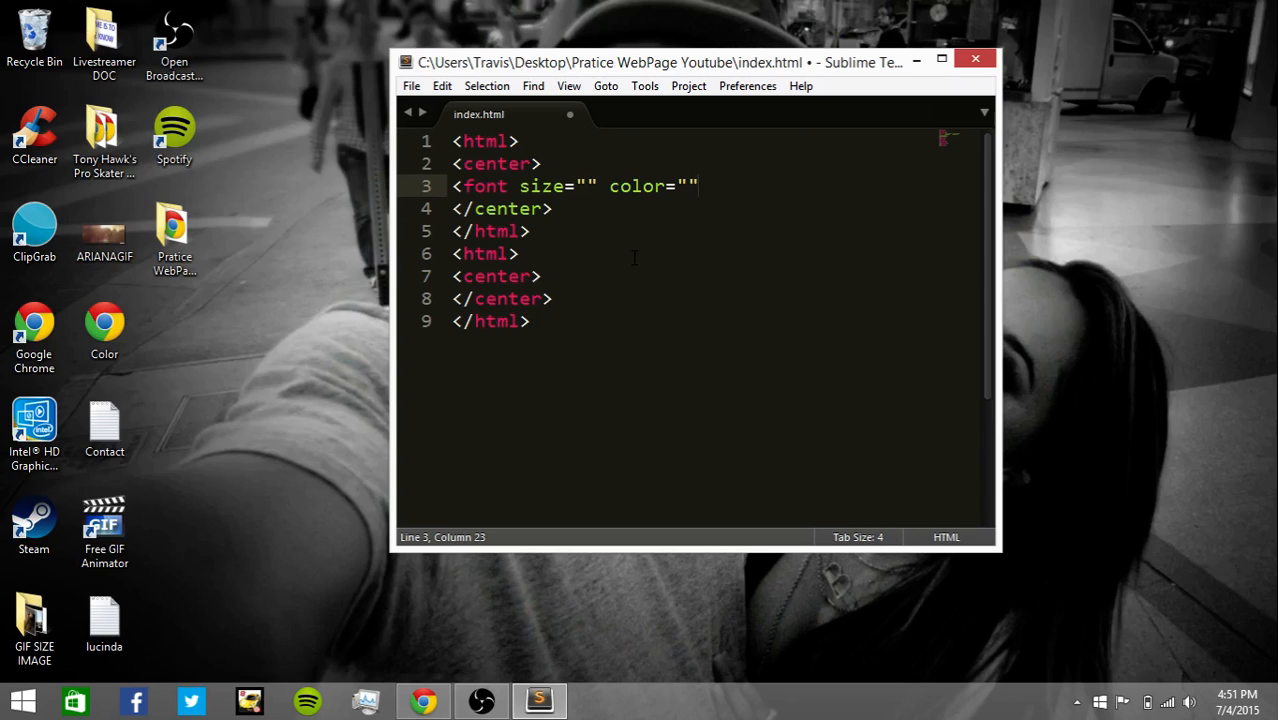
{"action": "type", "text": "><"}
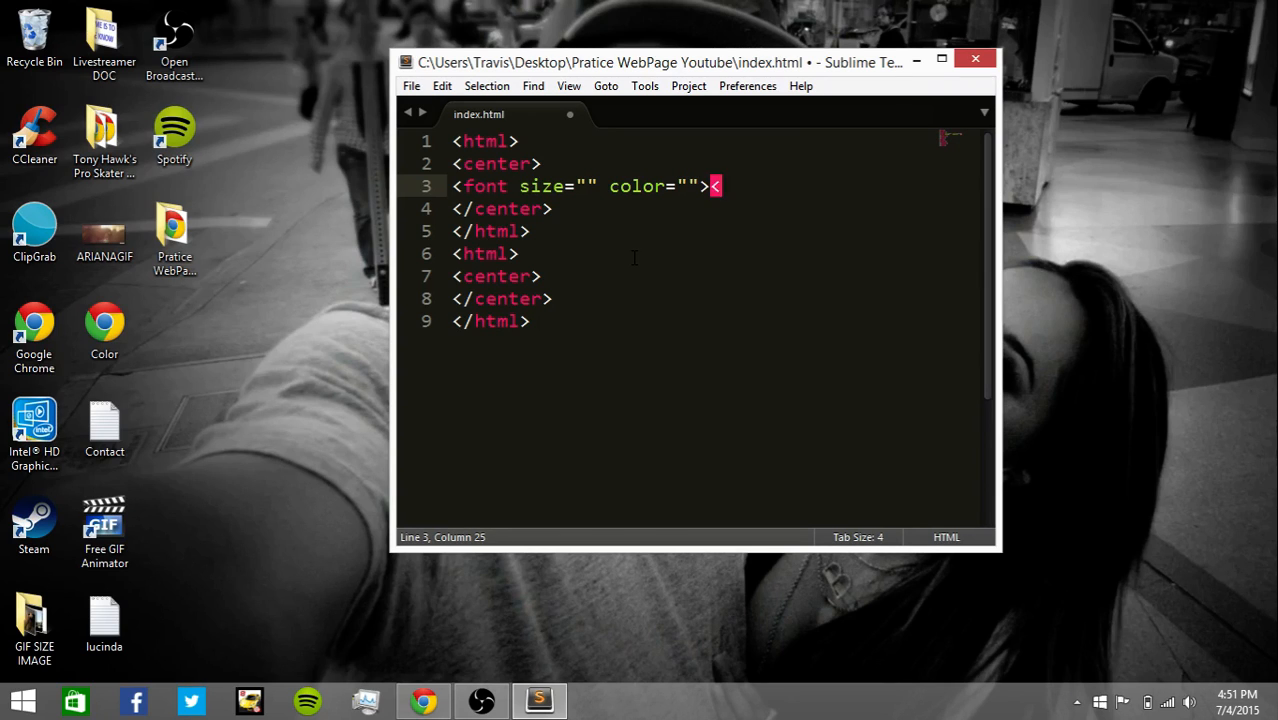
{"action": "type", "text": "/"}
Step: Add an empty <font size="" color=""> tag in the first center block and <img src=""> in the second
{"action": "key", "text": "Down"}
{"action": "key", "text": "Down"}
{"action": "key", "text": "Down"}
{"action": "key", "text": "Down"}
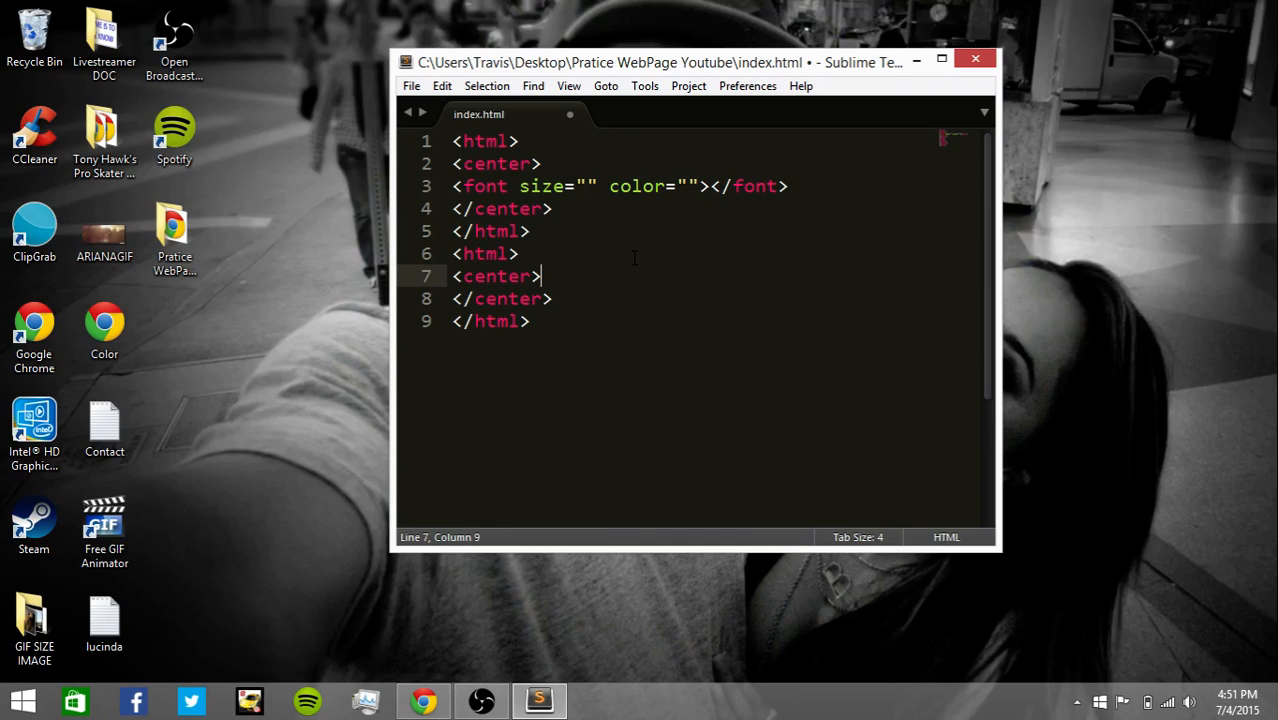
{"action": "key", "text": "Return"}
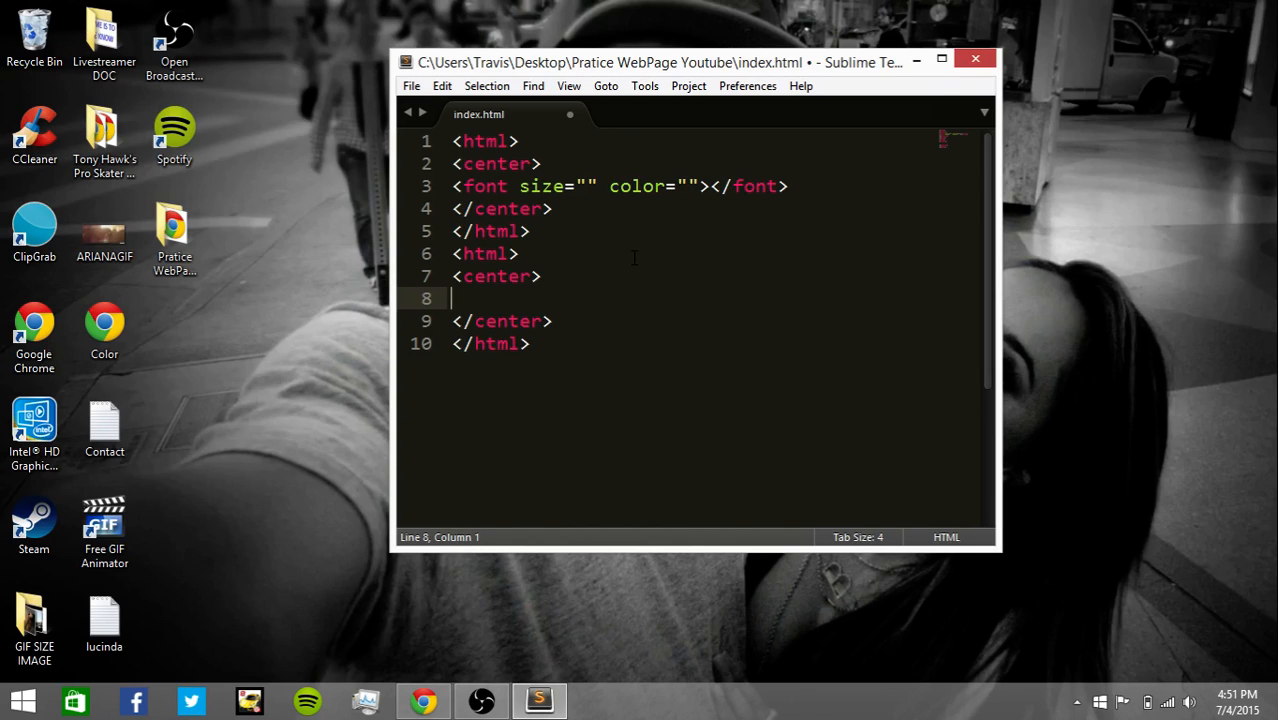
{"action": "type", "text": "<"}
{"action": "type", "text": "img src"}
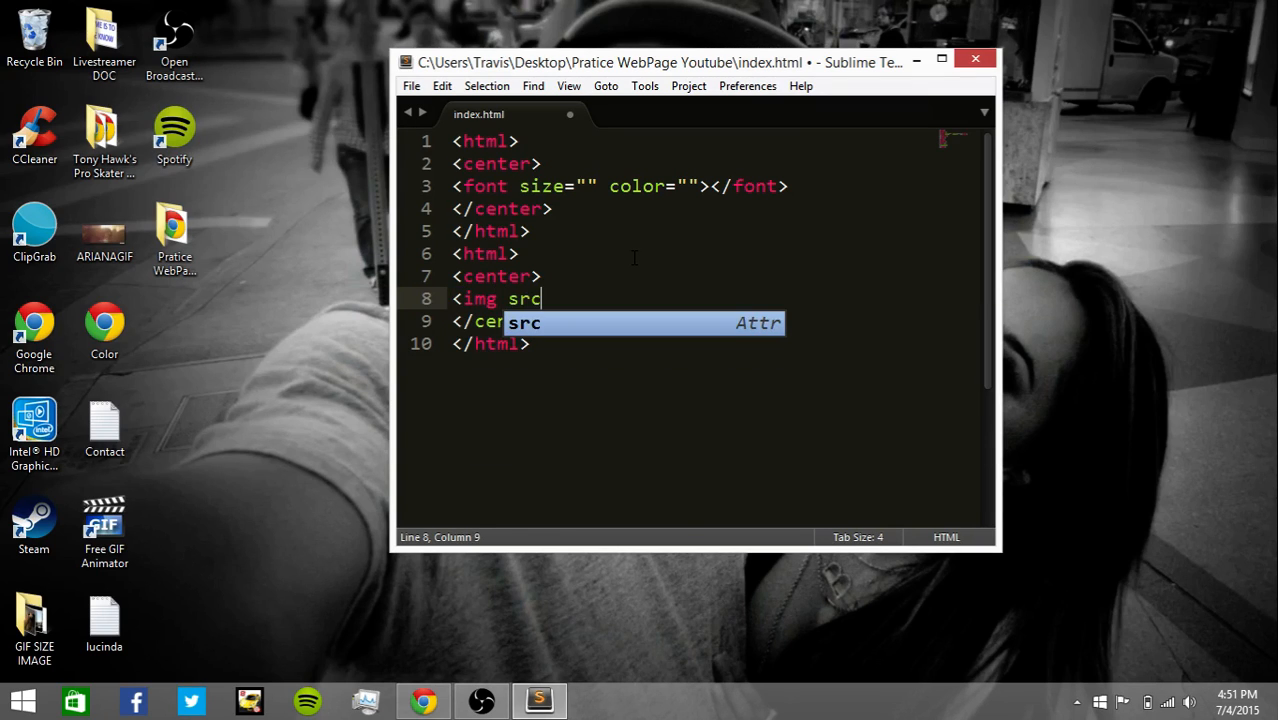
{"action": "type", "text": "=\"\""}
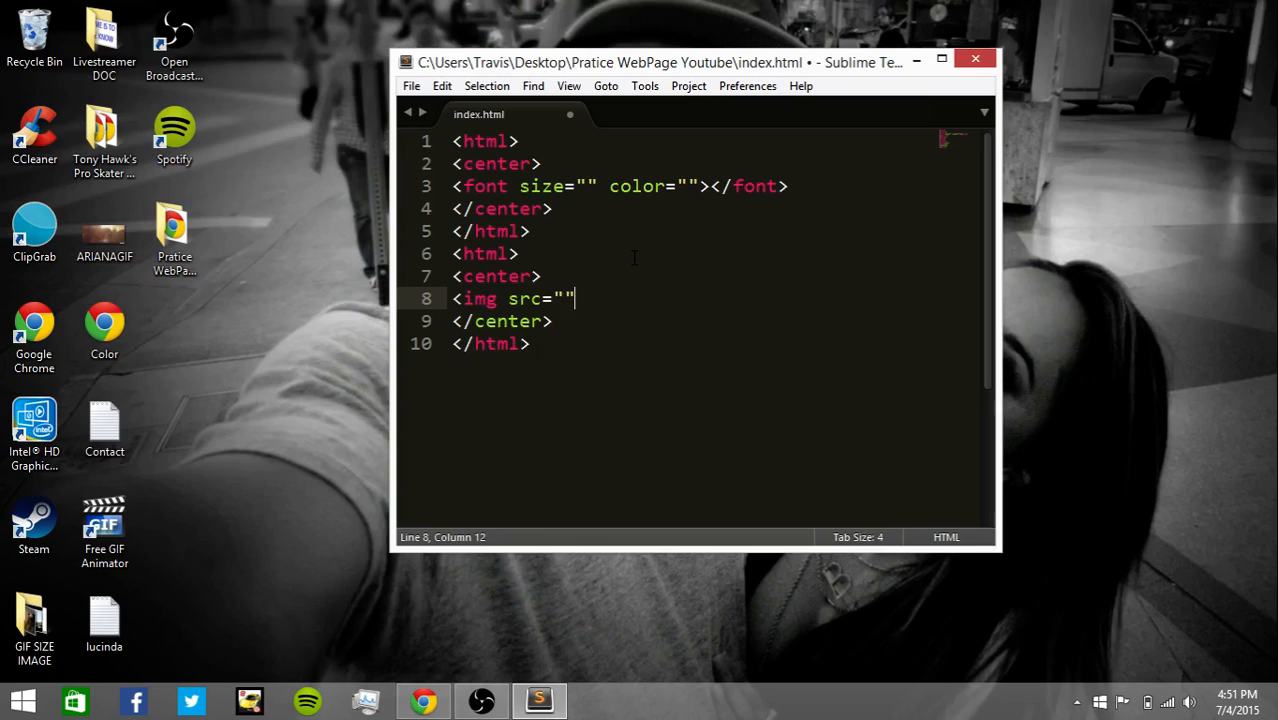
{"action": "type", "text": ">"}
{"action": "key", "text": "Left"}
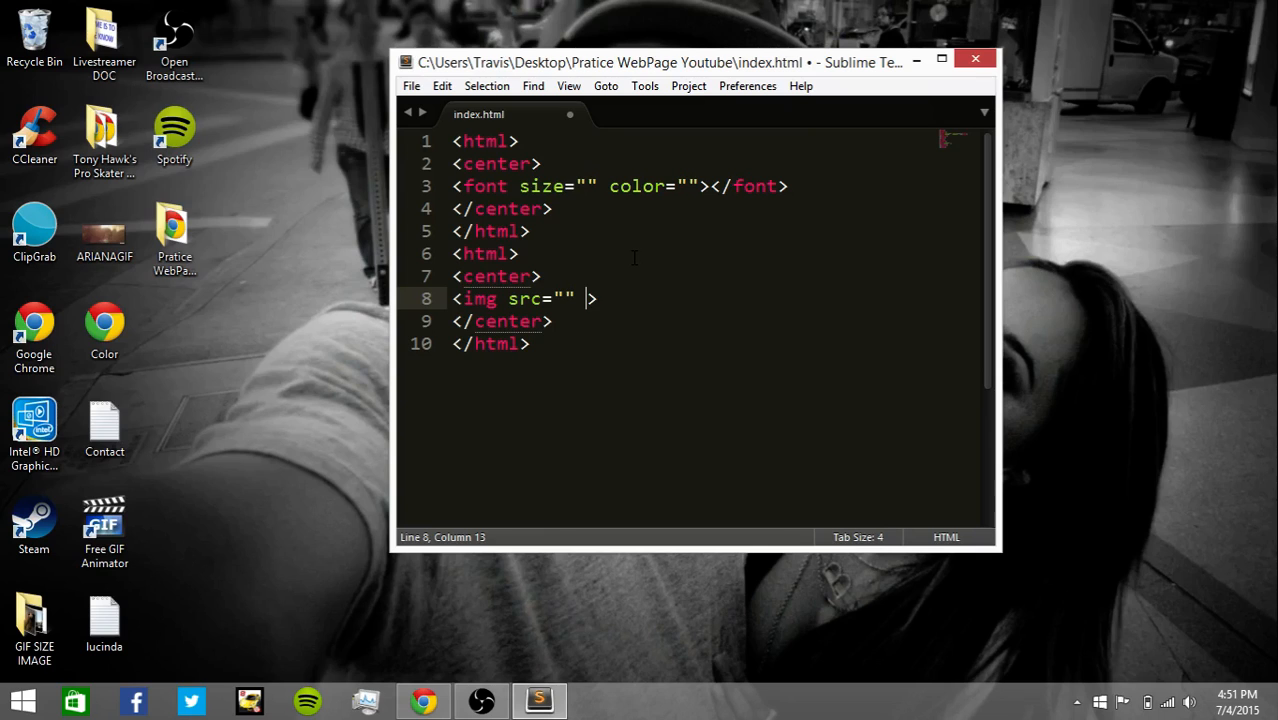
{"action": "key", "text": "BackSpace"}
{"action": "key", "text": "Up"}
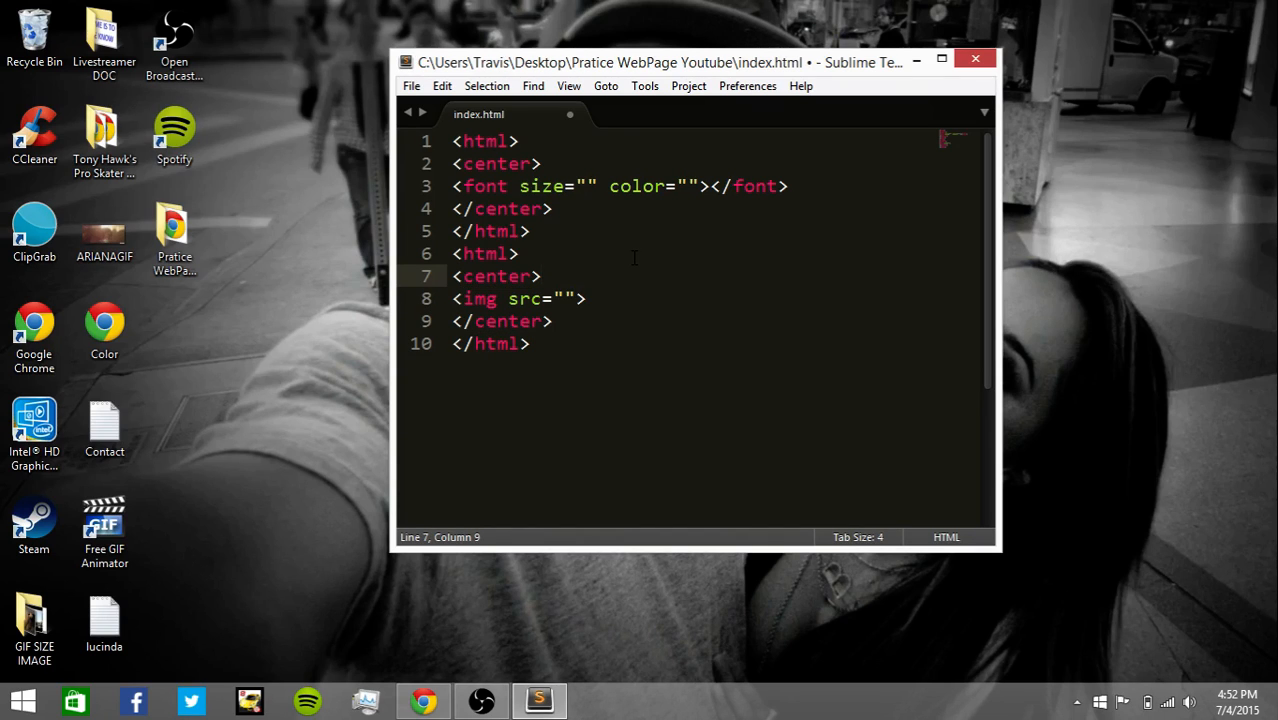
{"action": "key", "text": "Up"}
{"action": "key", "text": "Up"}
{"action": "key", "text": "Up"}
{"action": "key", "text": "Up"}
{"action": "key", "text": "Right"}
{"action": "key", "text": "Right"}
{"action": "key", "text": "Right"}
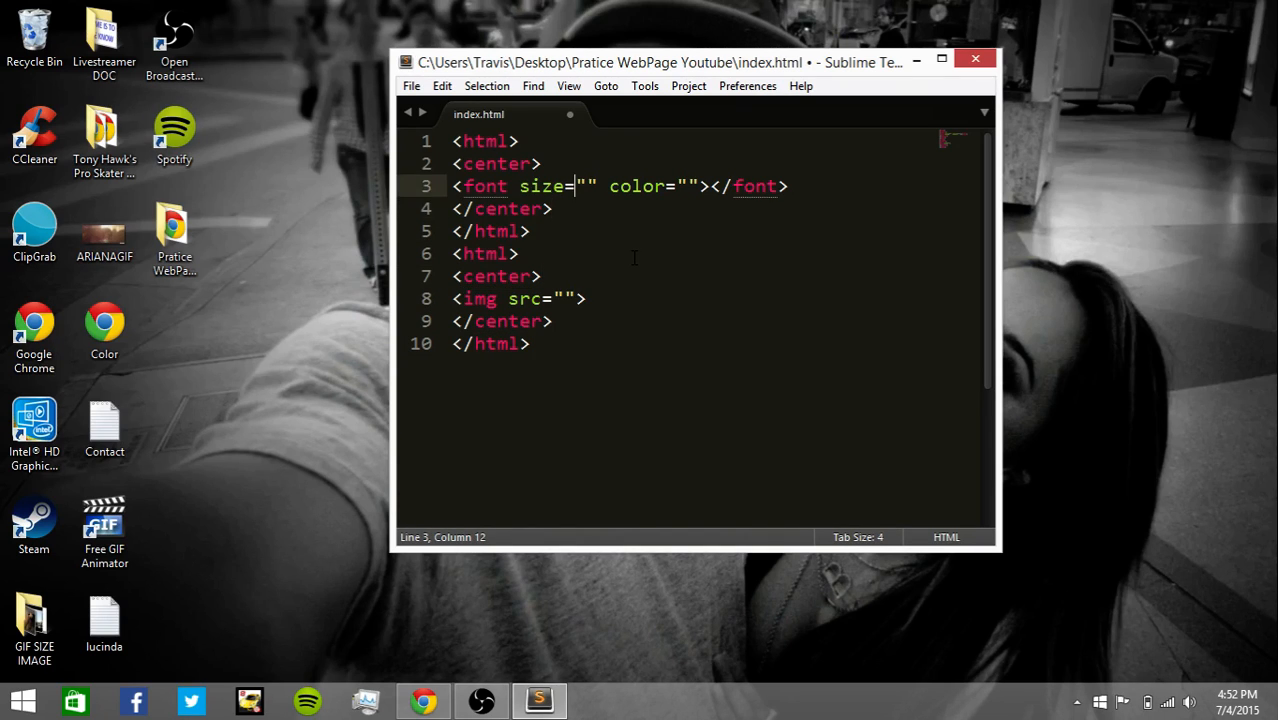
{"action": "key", "text": "Down"}
{"action": "key", "text": "Down"}
{"action": "key", "text": "Down"}
{"action": "key", "text": "Down"}
{"action": "key", "text": "Down"}
{"action": "key", "text": "Right"}
{"action": "key", "text": "Right"}
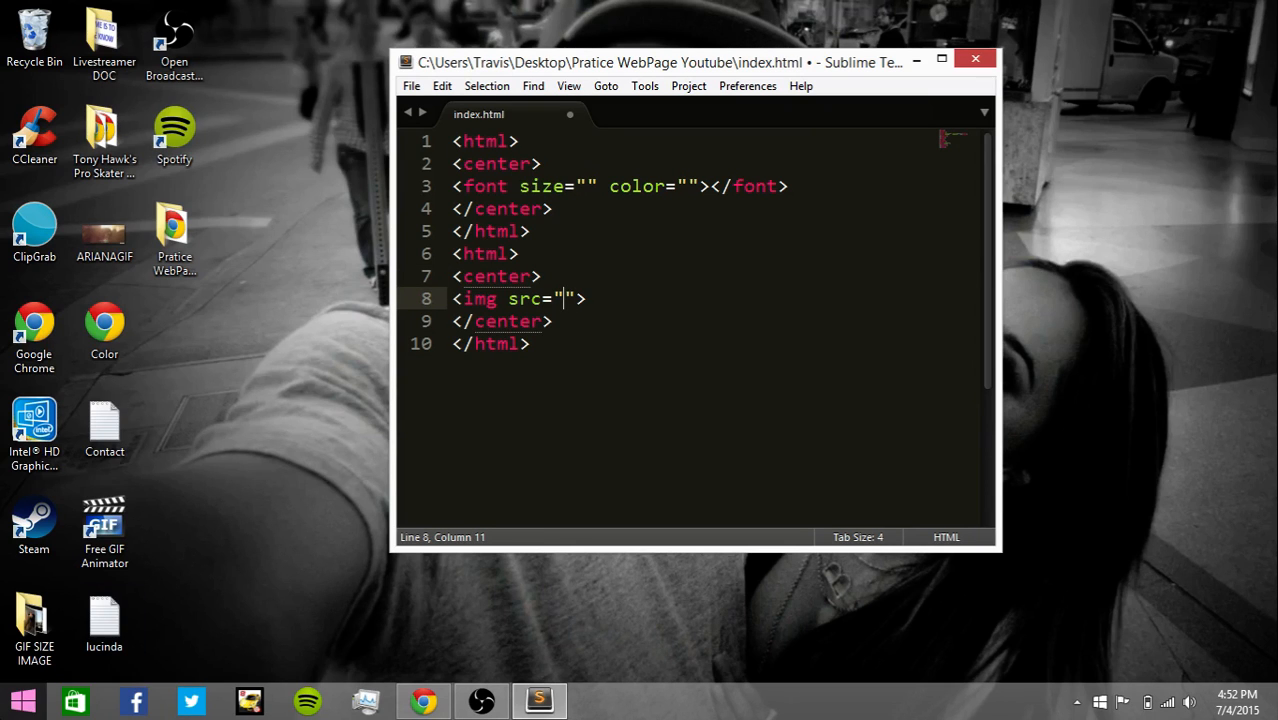
{"action": "left_click", "coordinate": [22, 700]}
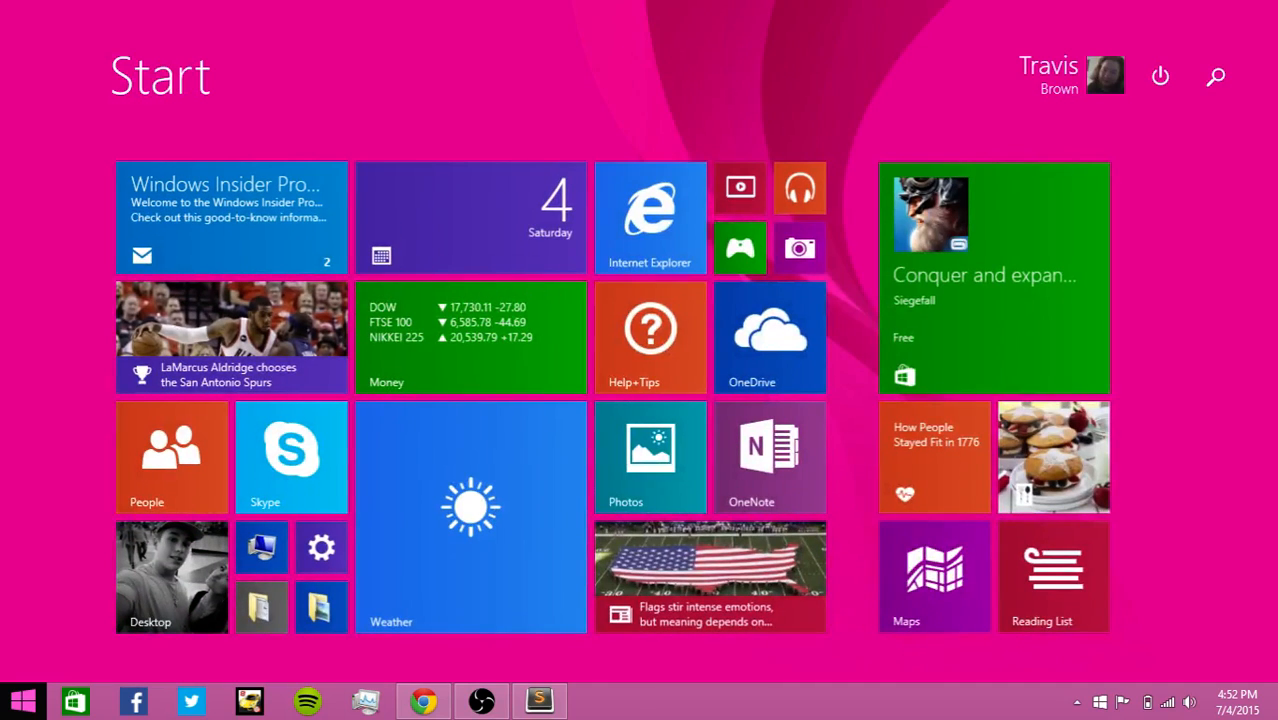
{"action": "left_click", "coordinate": [20, 705]}
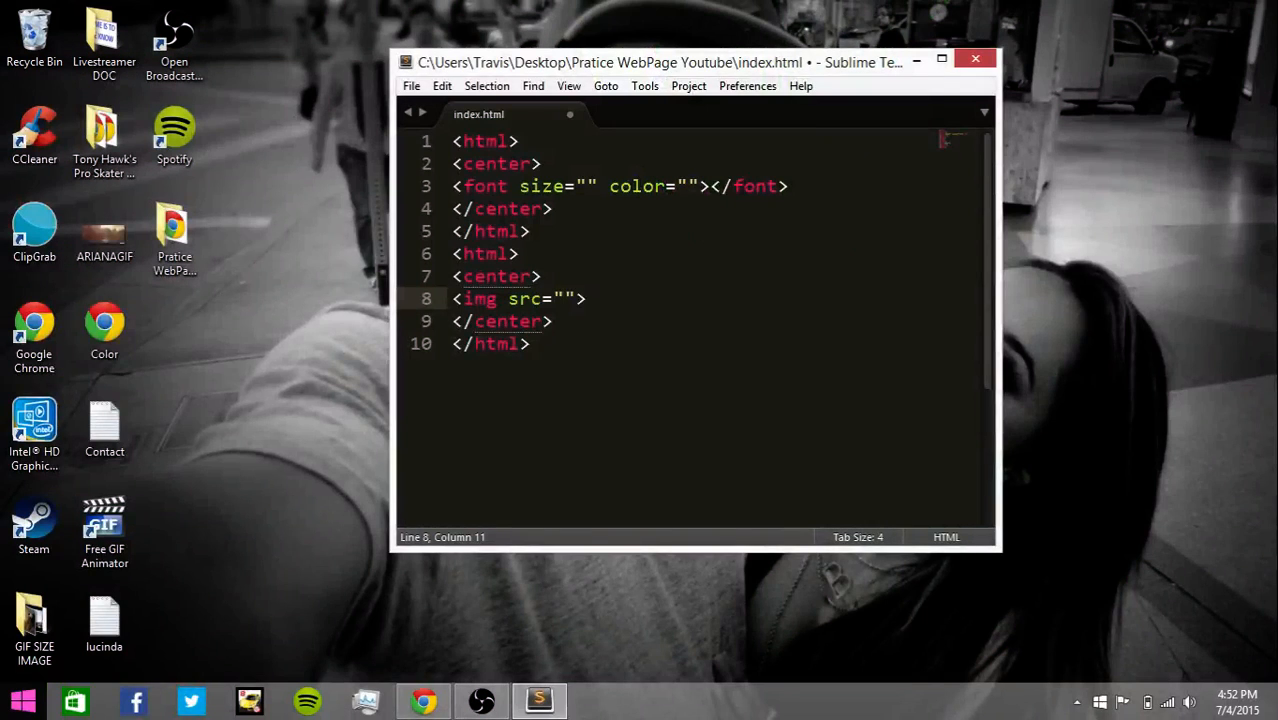
{"action": "right_click", "coordinate": [18, 712]}
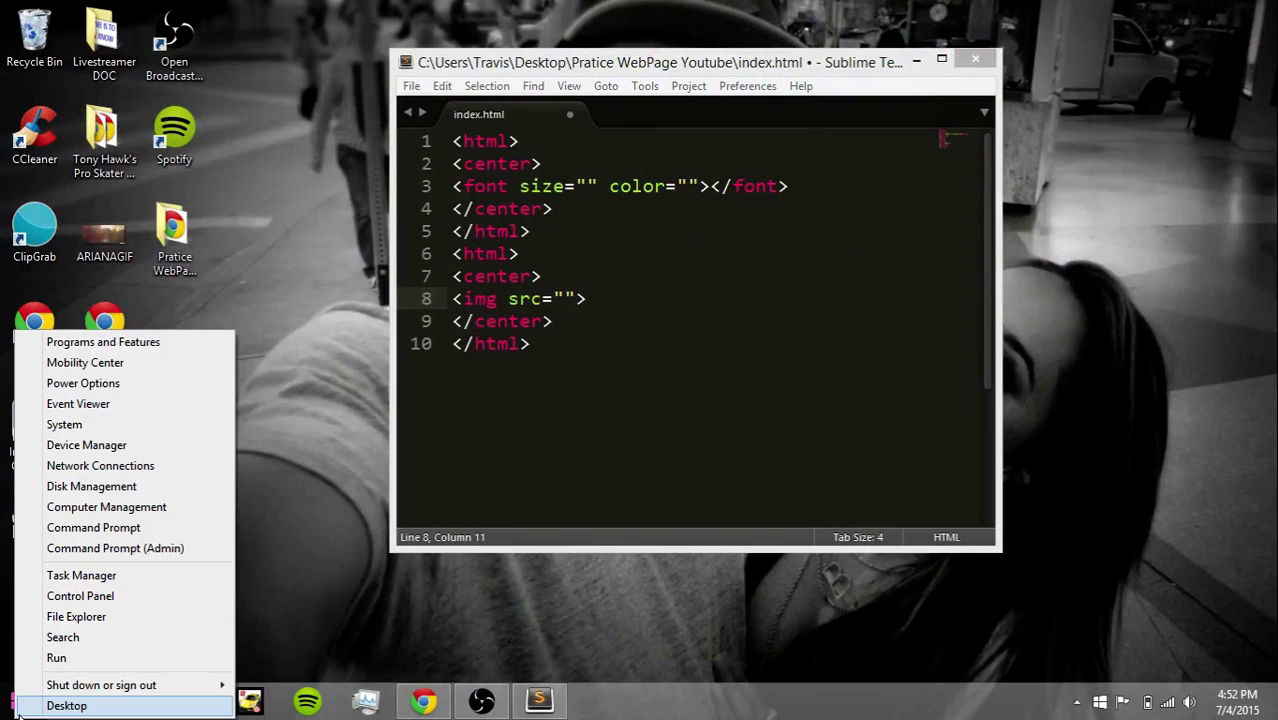
{"action": "left_click", "coordinate": [83, 615]}
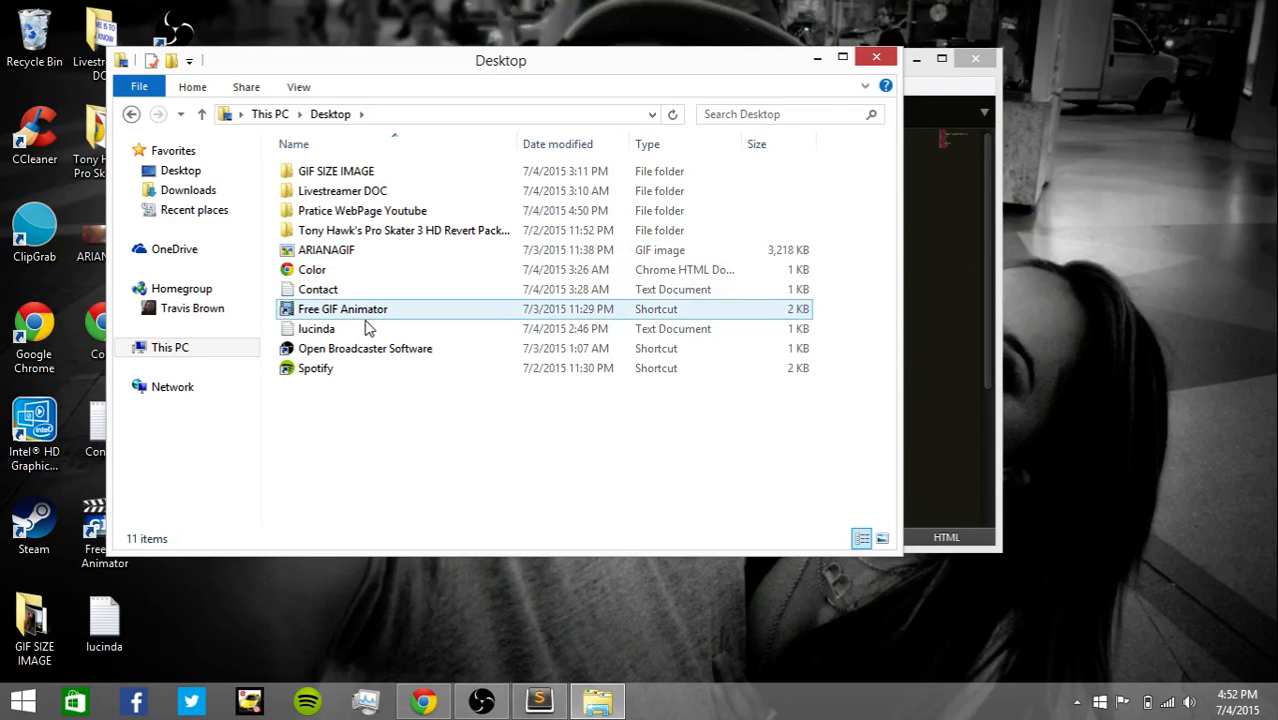
{"action": "left_click", "coordinate": [197, 347]}
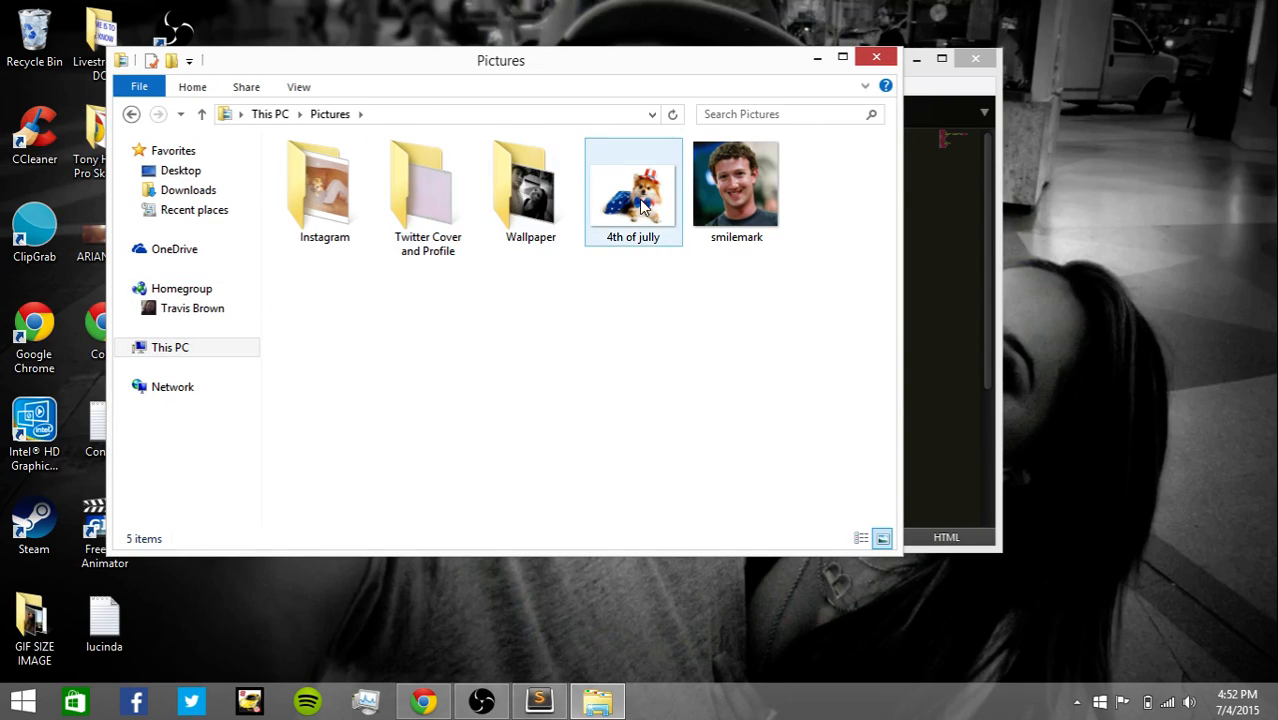
{"action": "right_click", "coordinate": [703, 229]}
{"action": "mouse_move", "coordinate": [760, 411]}
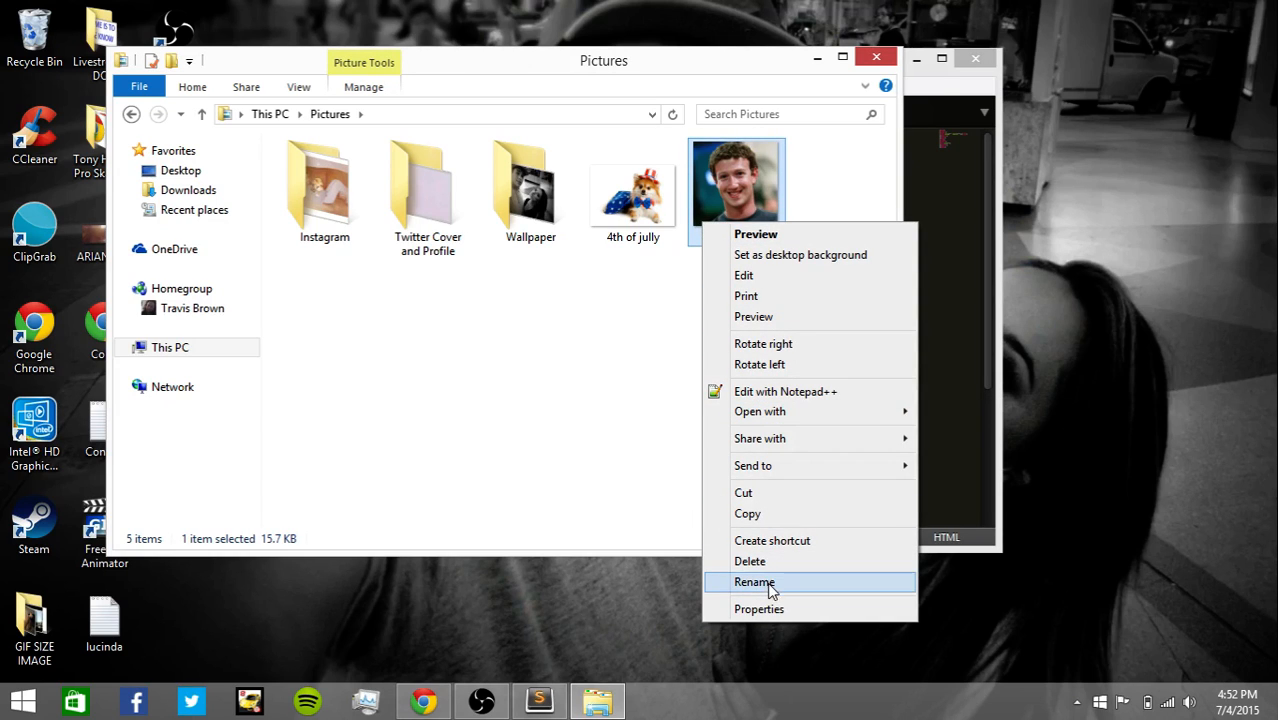
{"action": "left_click", "coordinate": [753, 514]}
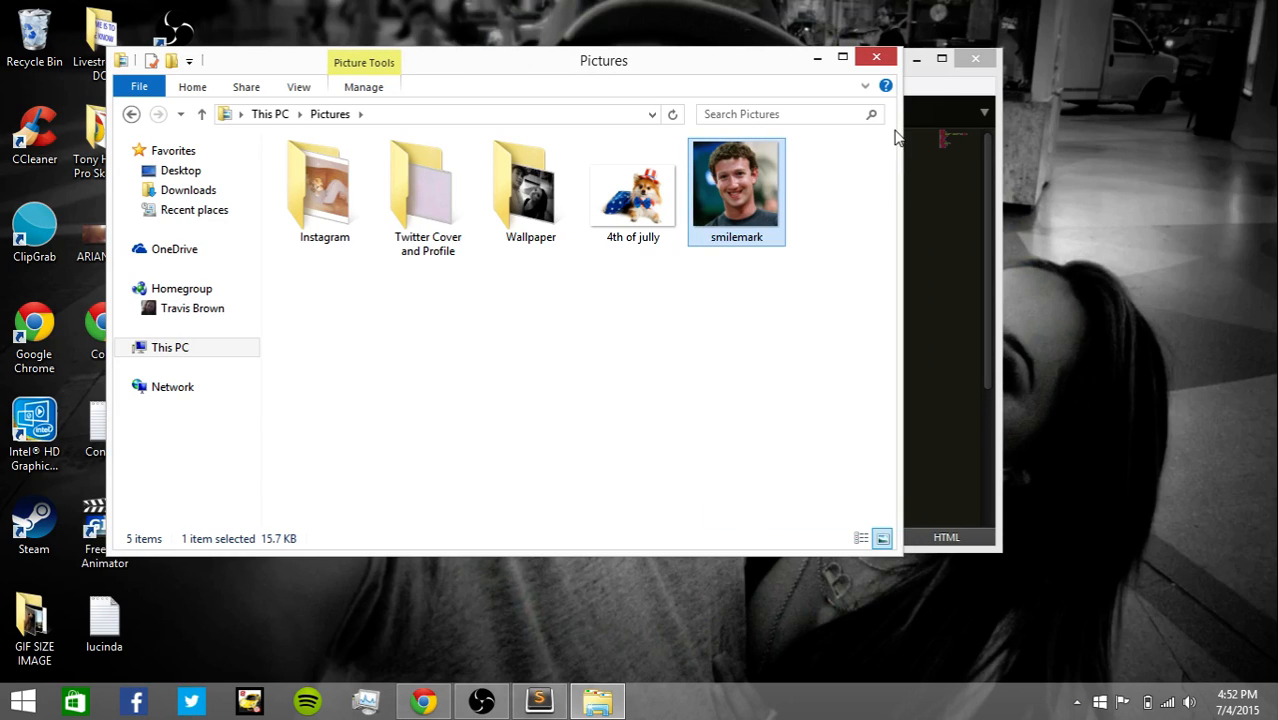
Step: Open the Pratice WebPage Youtube folder, creating then deleting an unneeded new folder
{"action": "left_click", "coordinate": [877, 60]}
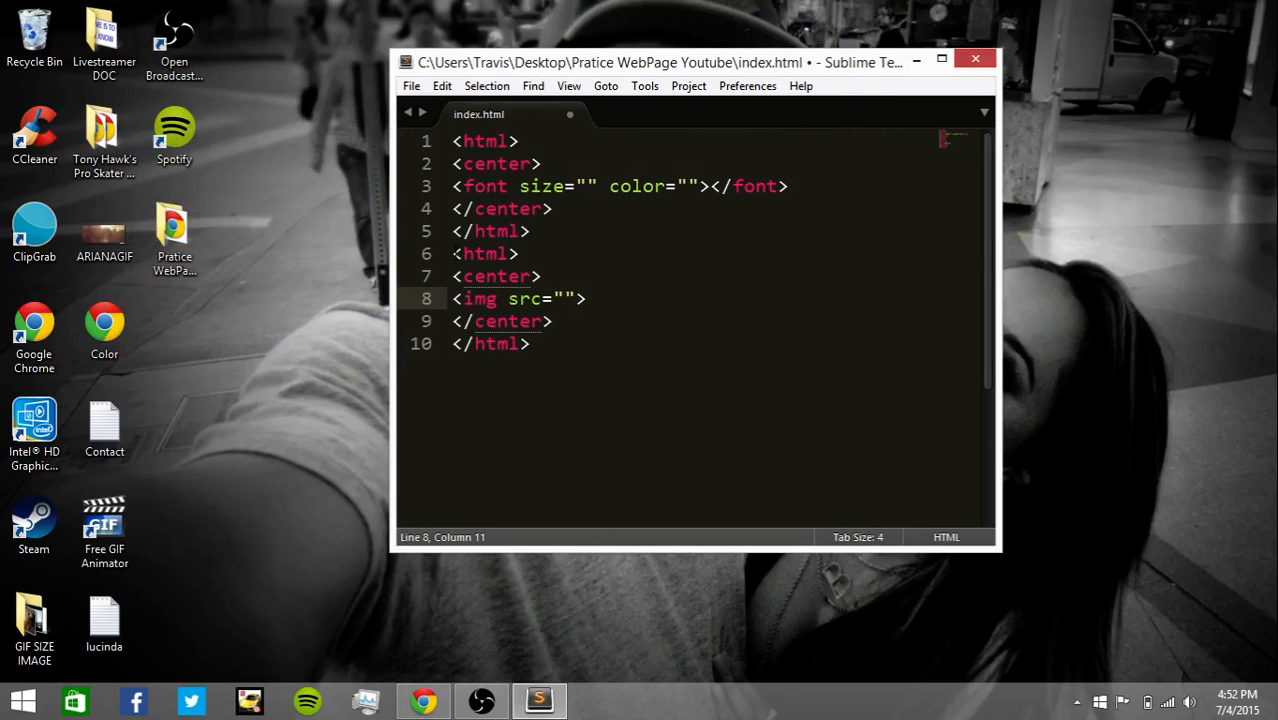
{"action": "double_click", "coordinate": [172, 270]}
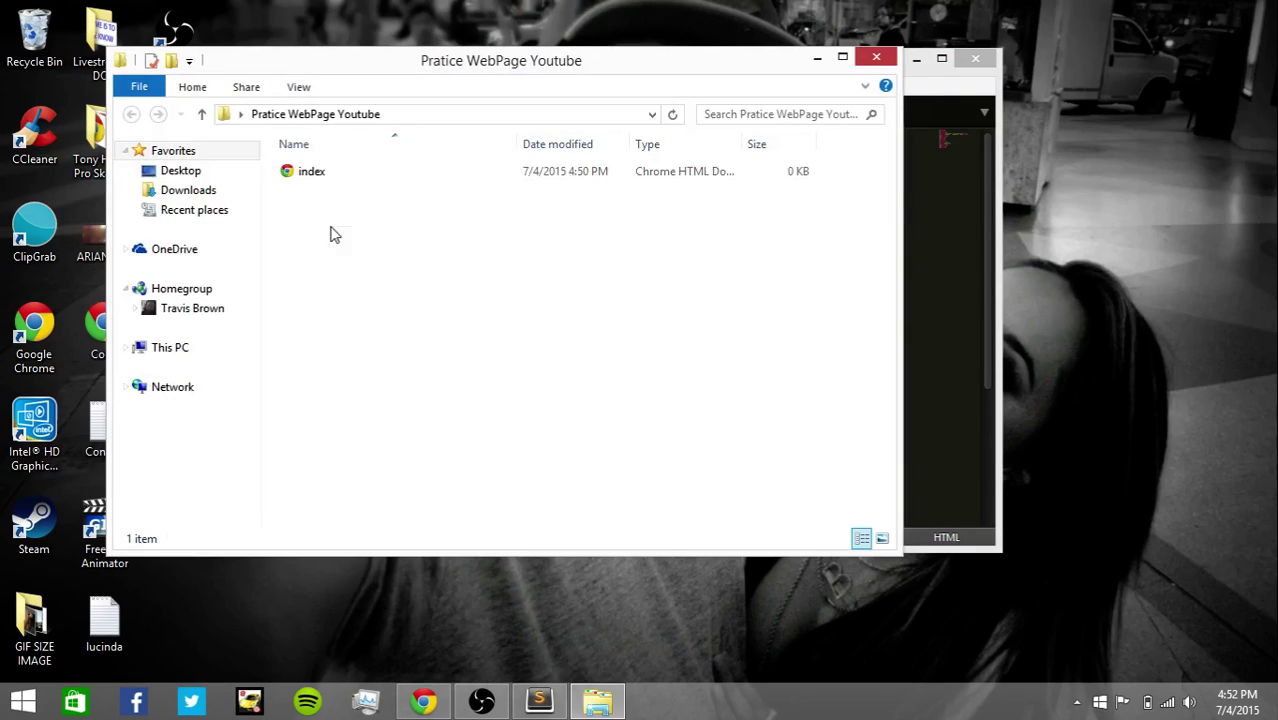
{"action": "right_click", "coordinate": [333, 230]}
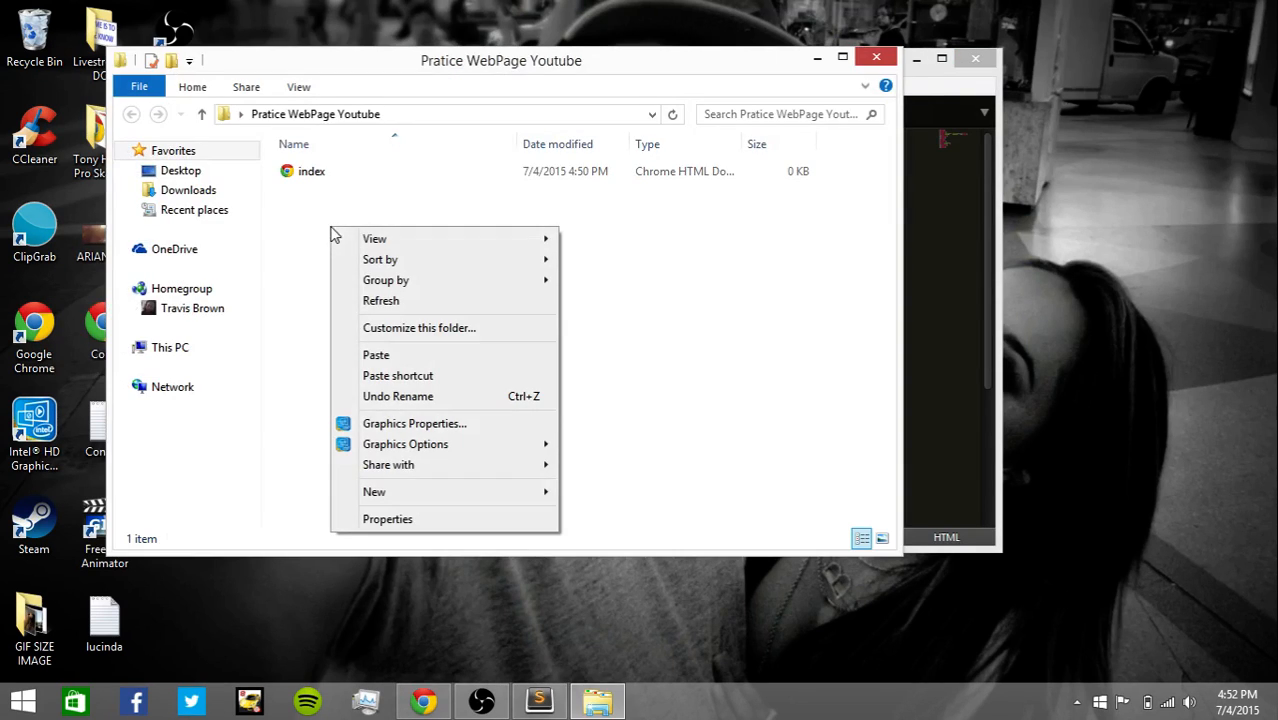
{"action": "mouse_move", "coordinate": [445, 492]}
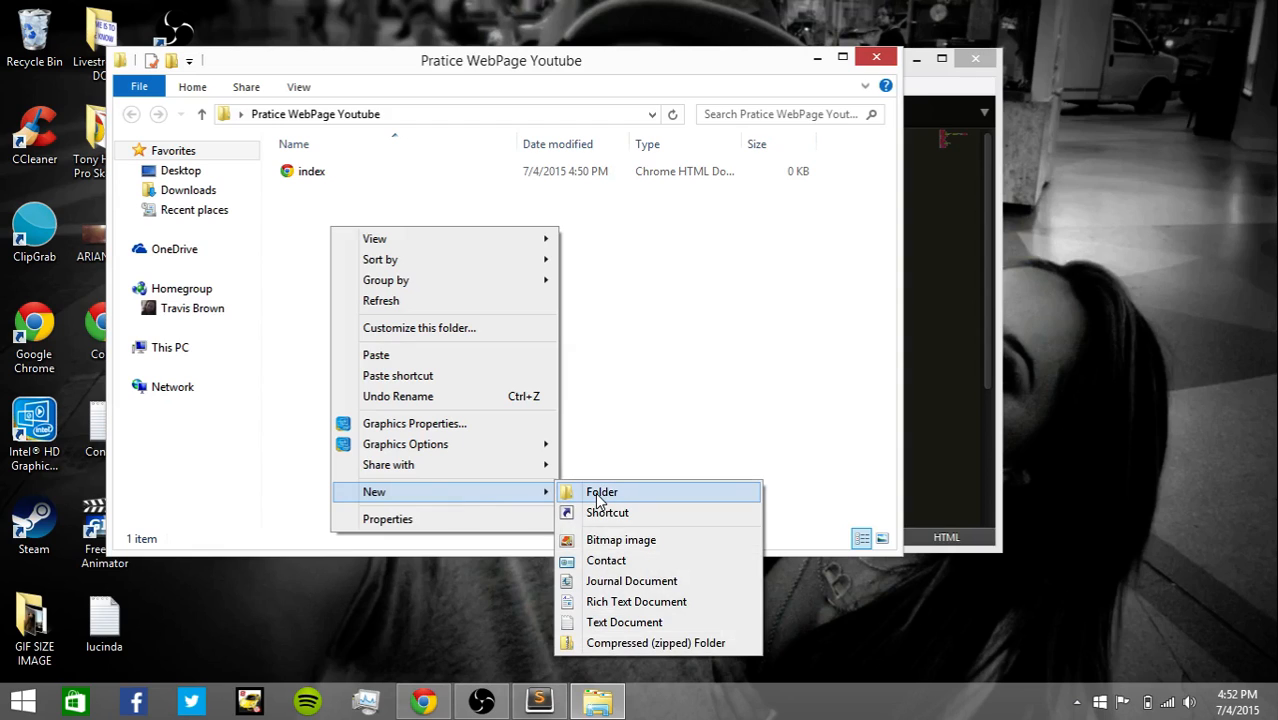
{"action": "left_click", "coordinate": [595, 492]}
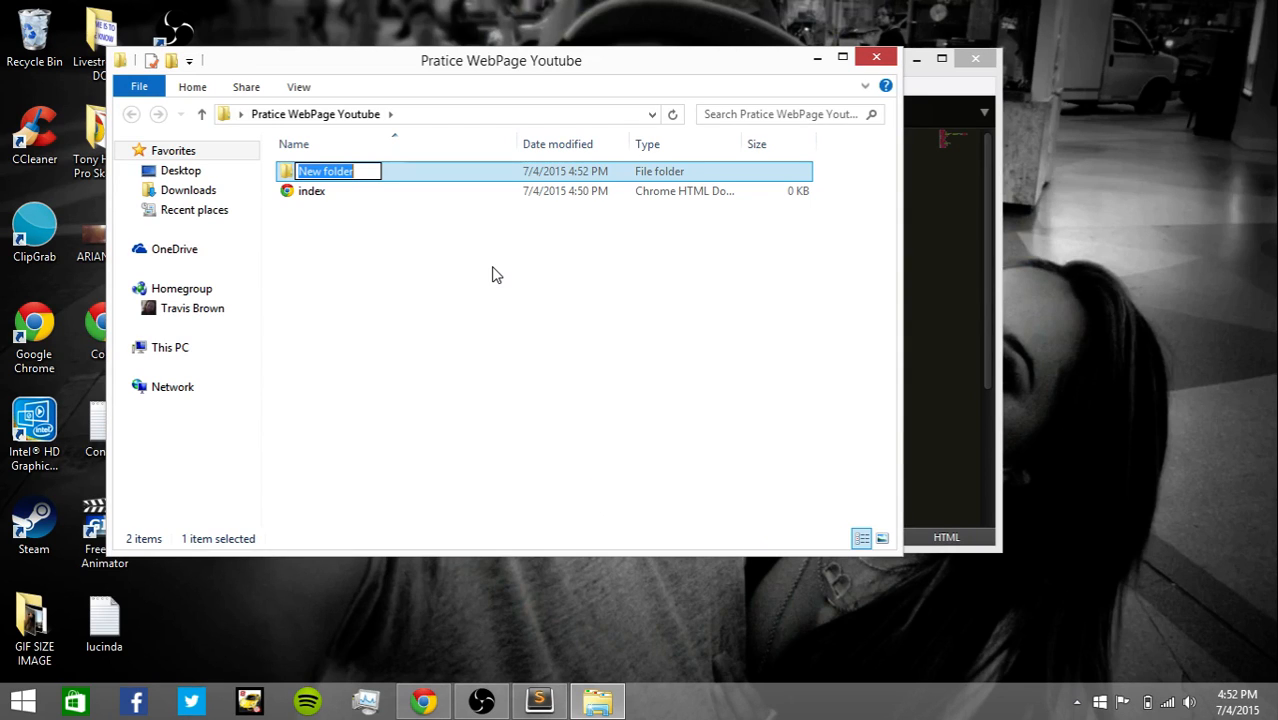
{"action": "left_click", "coordinate": [418, 170]}
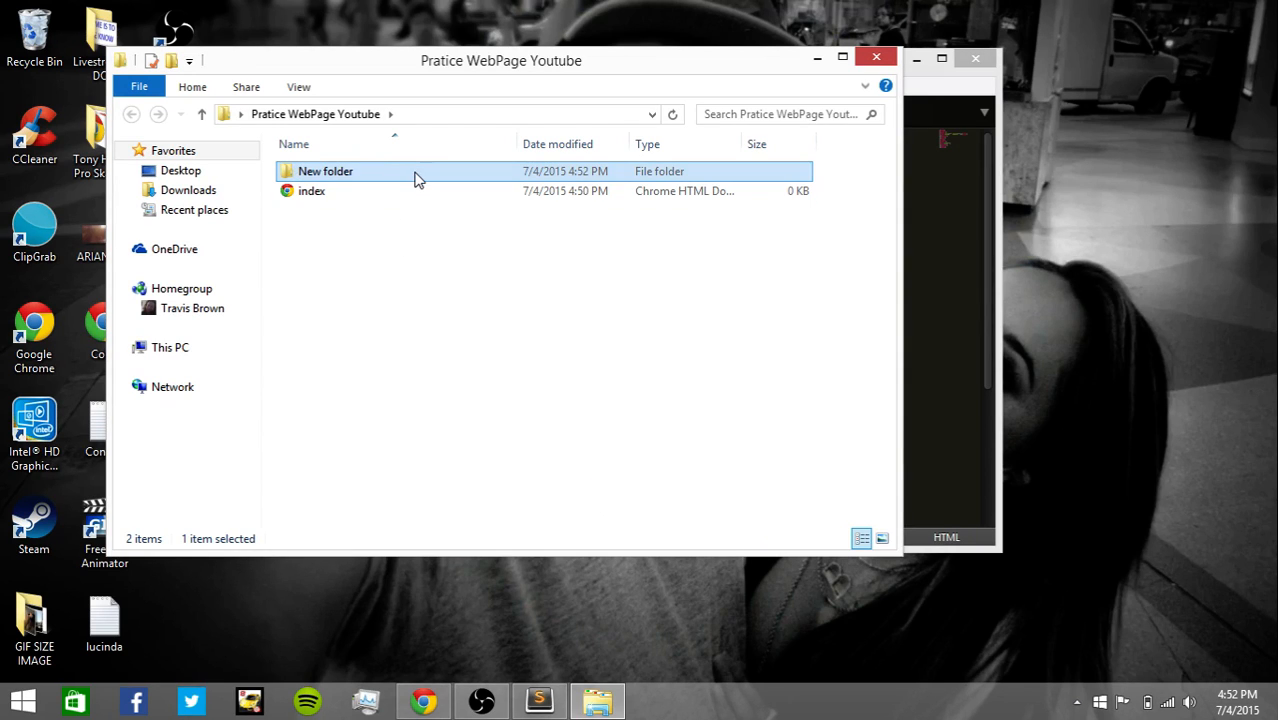
{"action": "right_click", "coordinate": [416, 171]}
{"action": "left_click", "coordinate": [462, 458]}
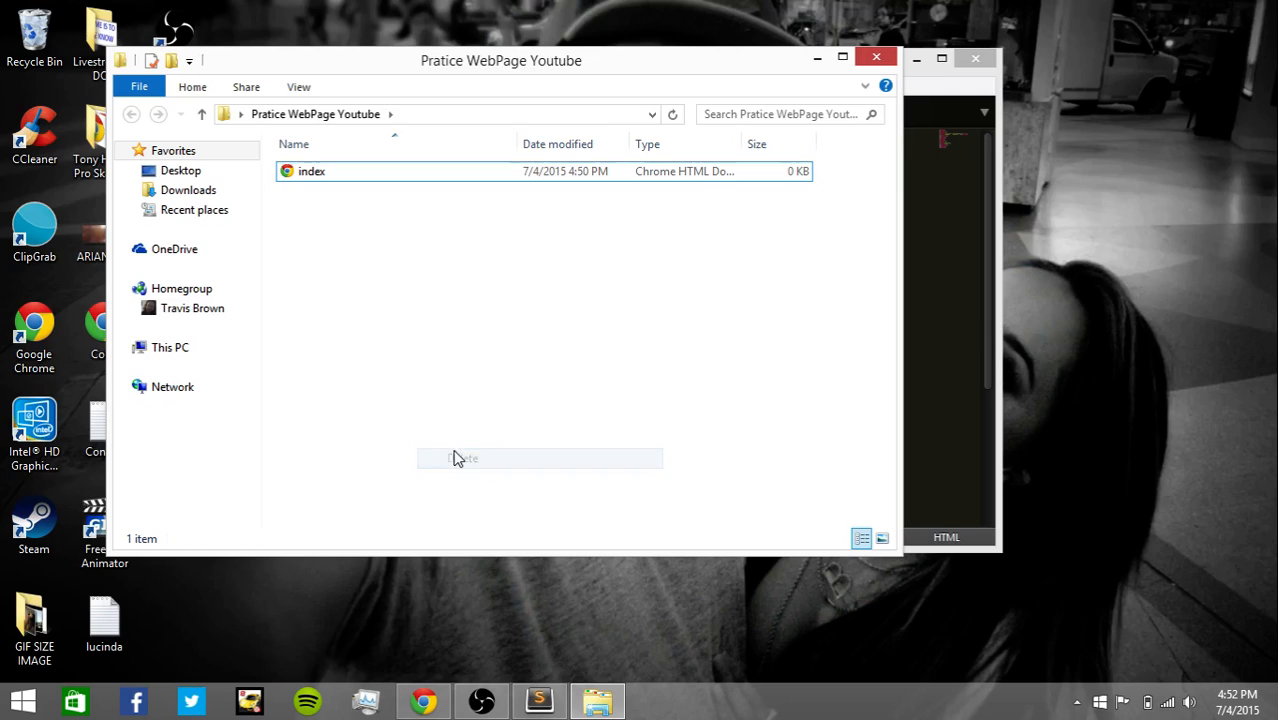
Step: Paste smilemark.jpg beside index.html, keep its name, and return to the index.html code
{"action": "right_click", "coordinate": [392, 373]}
{"action": "left_click", "coordinate": [432, 500]}
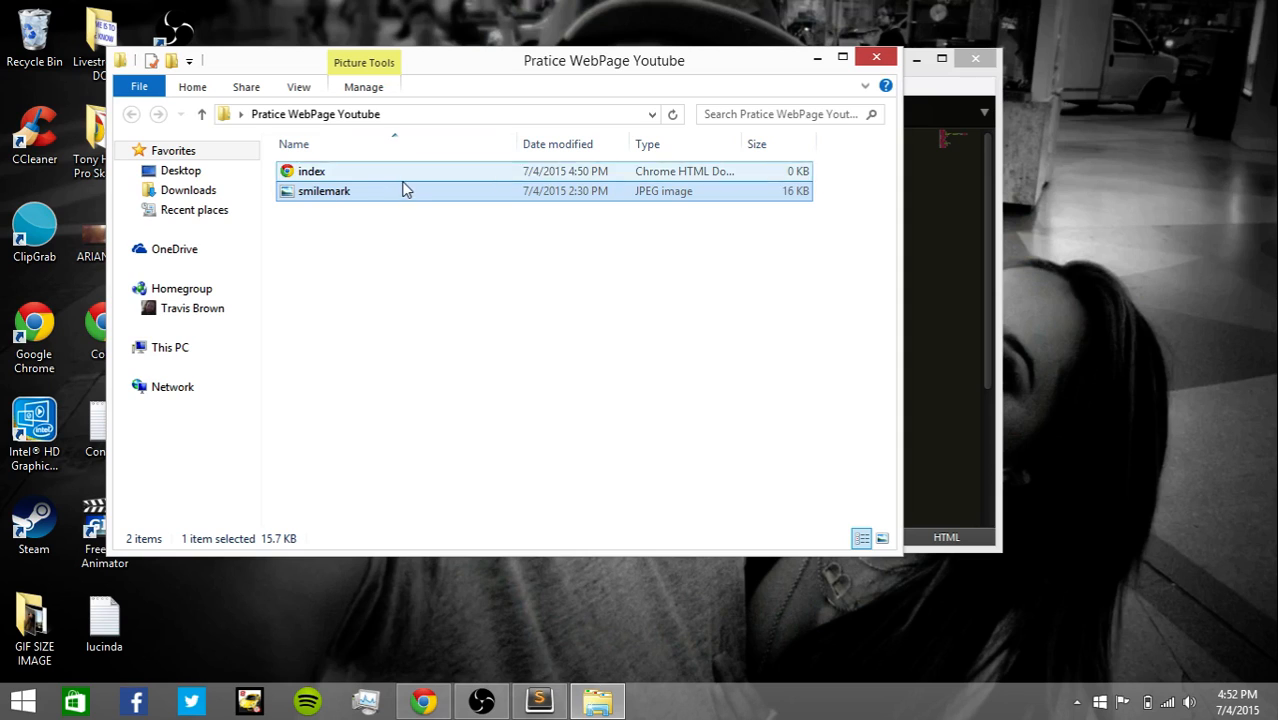
{"action": "mouse_move", "coordinate": [324, 191]}
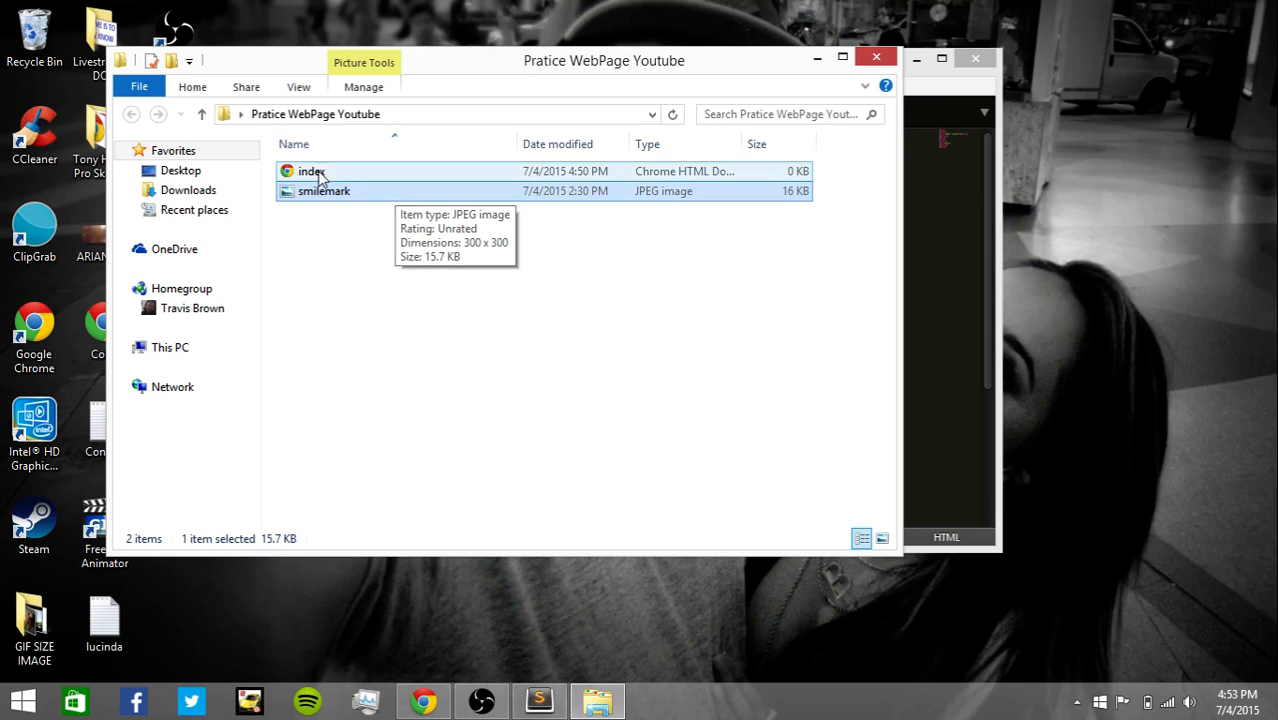
{"action": "left_click", "coordinate": [341, 193]}
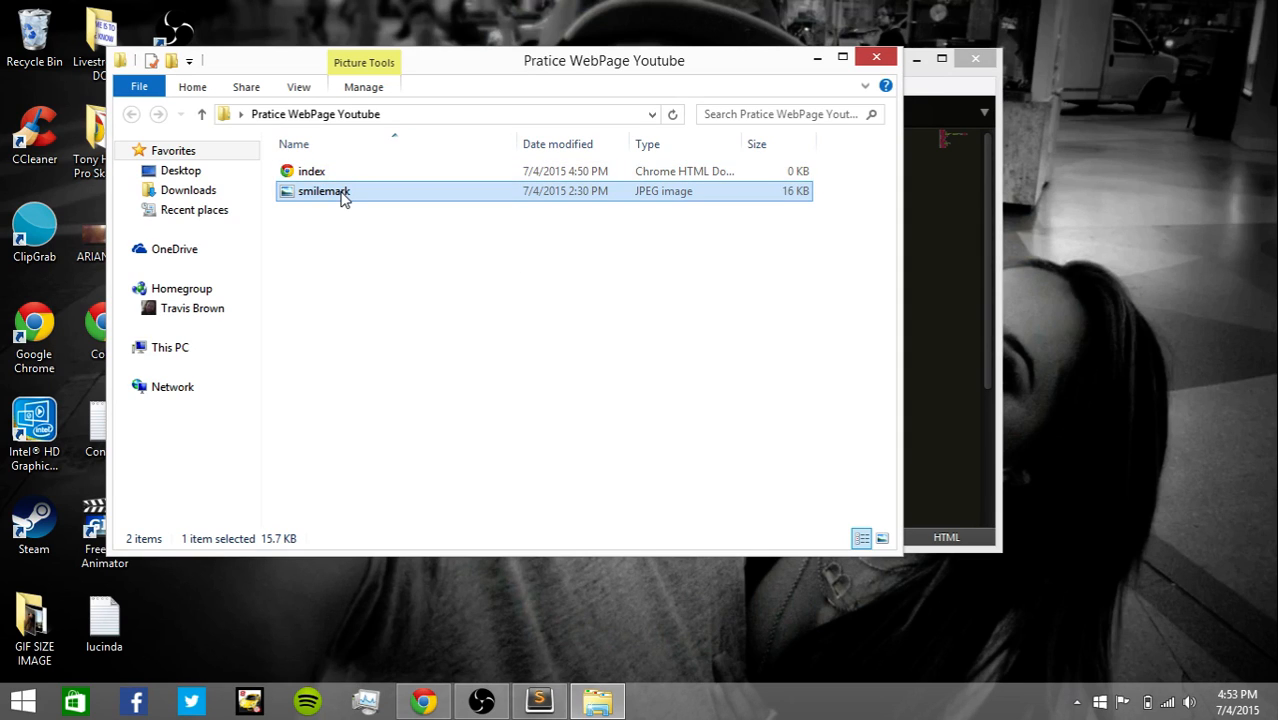
{"action": "right_click", "coordinate": [341, 196]}
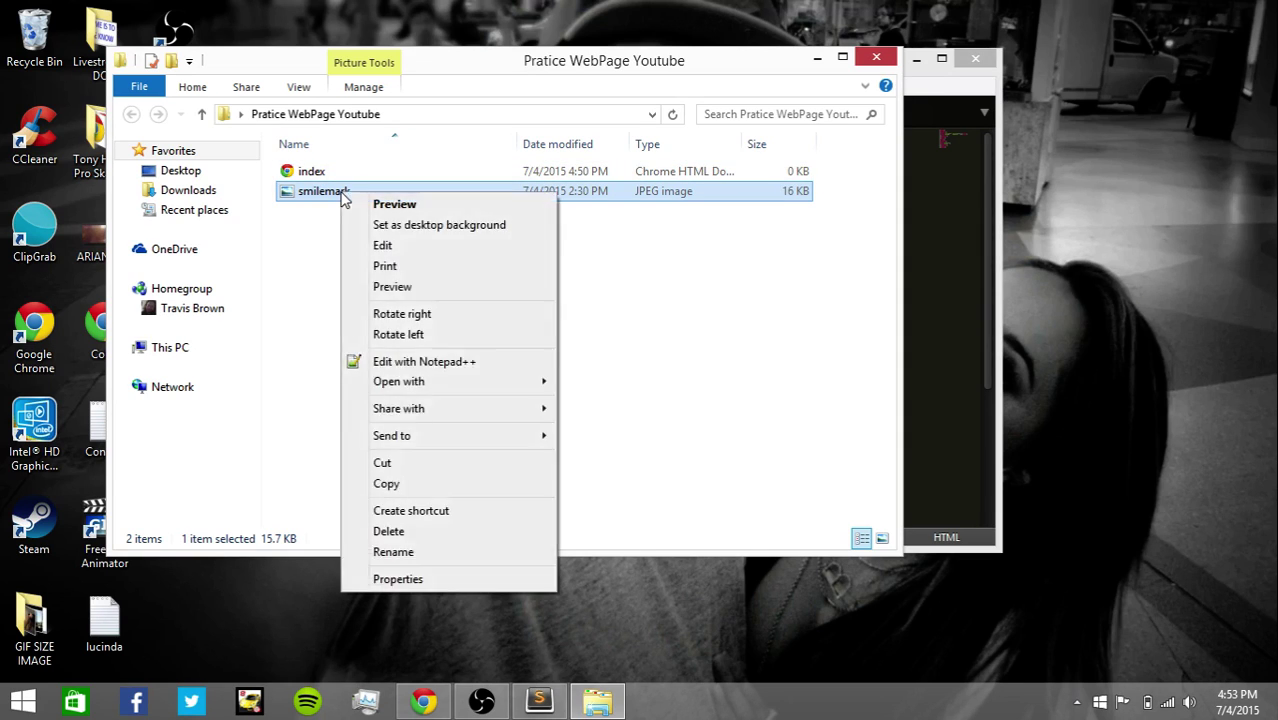
{"action": "left_click", "coordinate": [359, 552]}
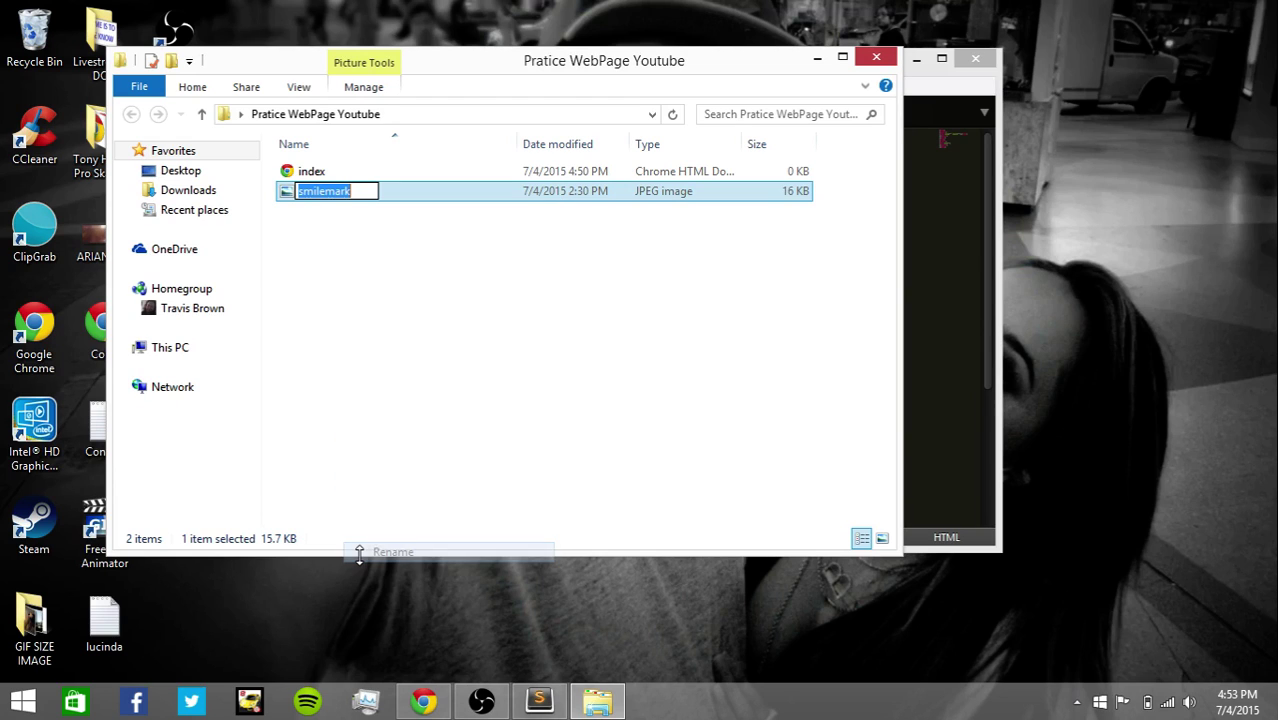
{"action": "left_click", "coordinate": [590, 404]}
{"action": "left_click", "coordinate": [912, 90]}
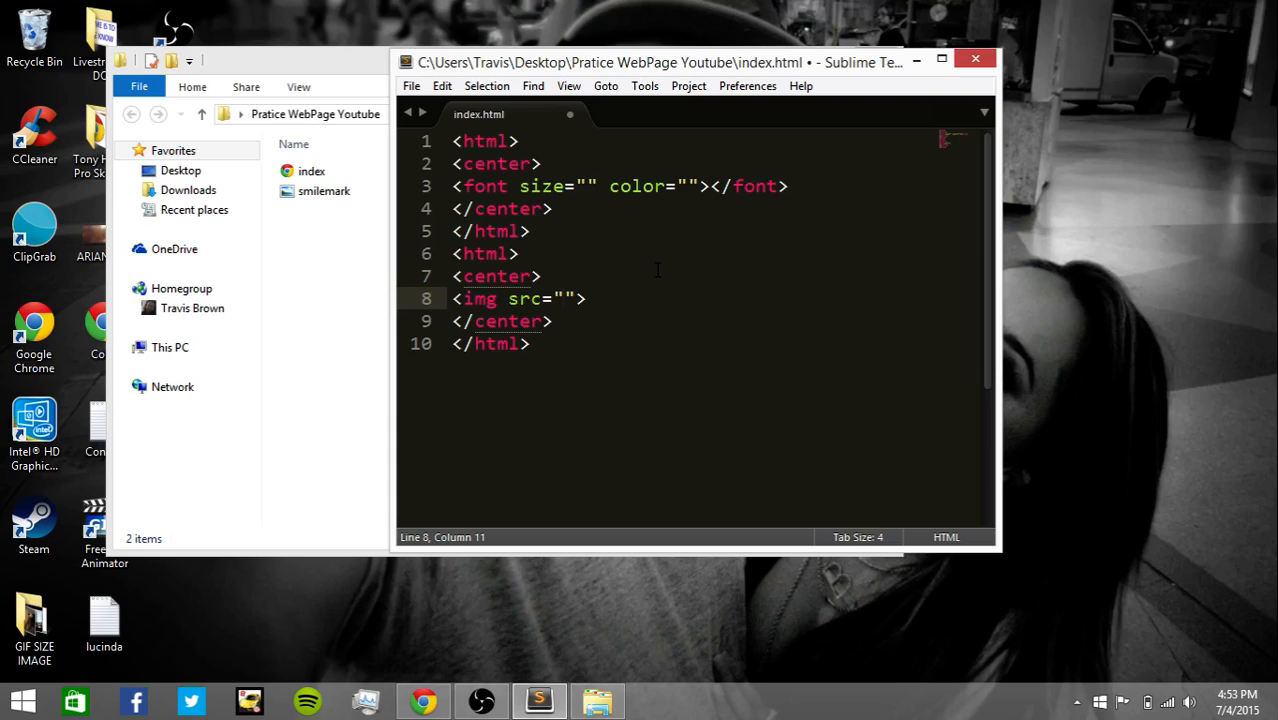
{"action": "type", "text": "smilemark.j"}
Step: Set the img source to smilemark.jpg, save index.html, and close Sublime Text
{"action": "key", "text": "BackSpace"}
{"action": "key", "text": "BackSpace"}
{"action": "type", "text": ".jpg"}
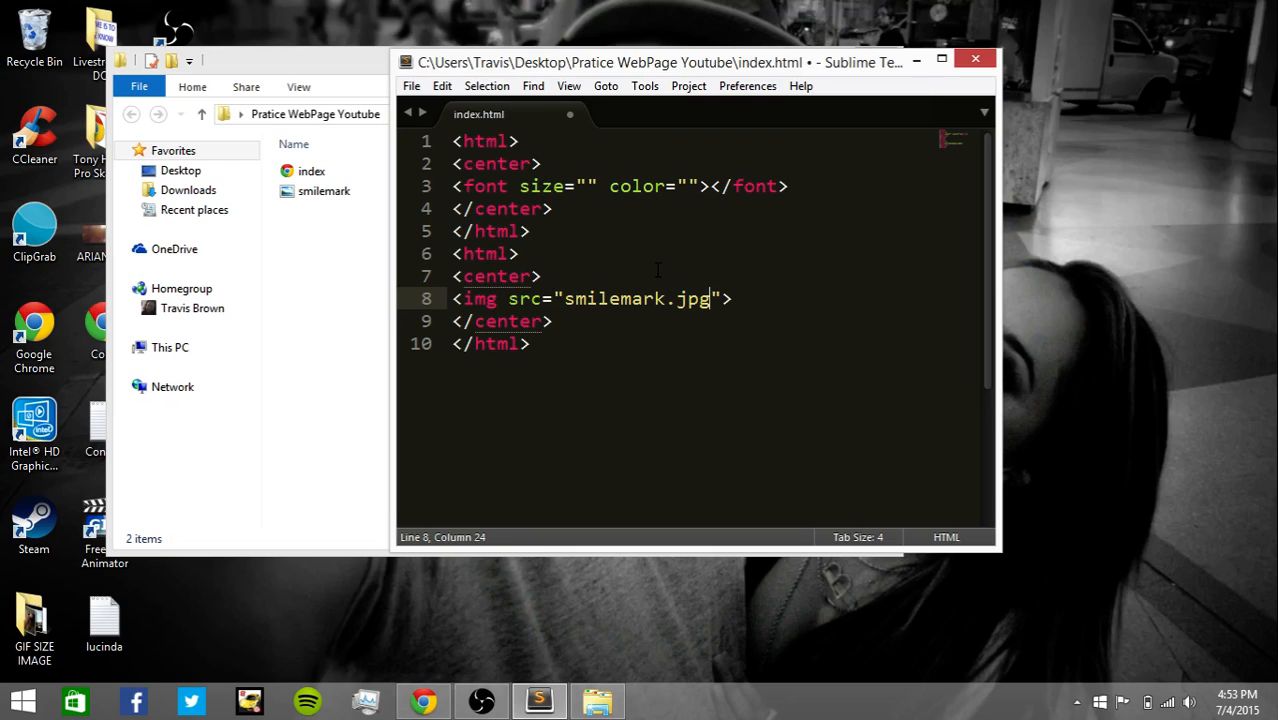
{"action": "key", "text": "ctrl+s"}
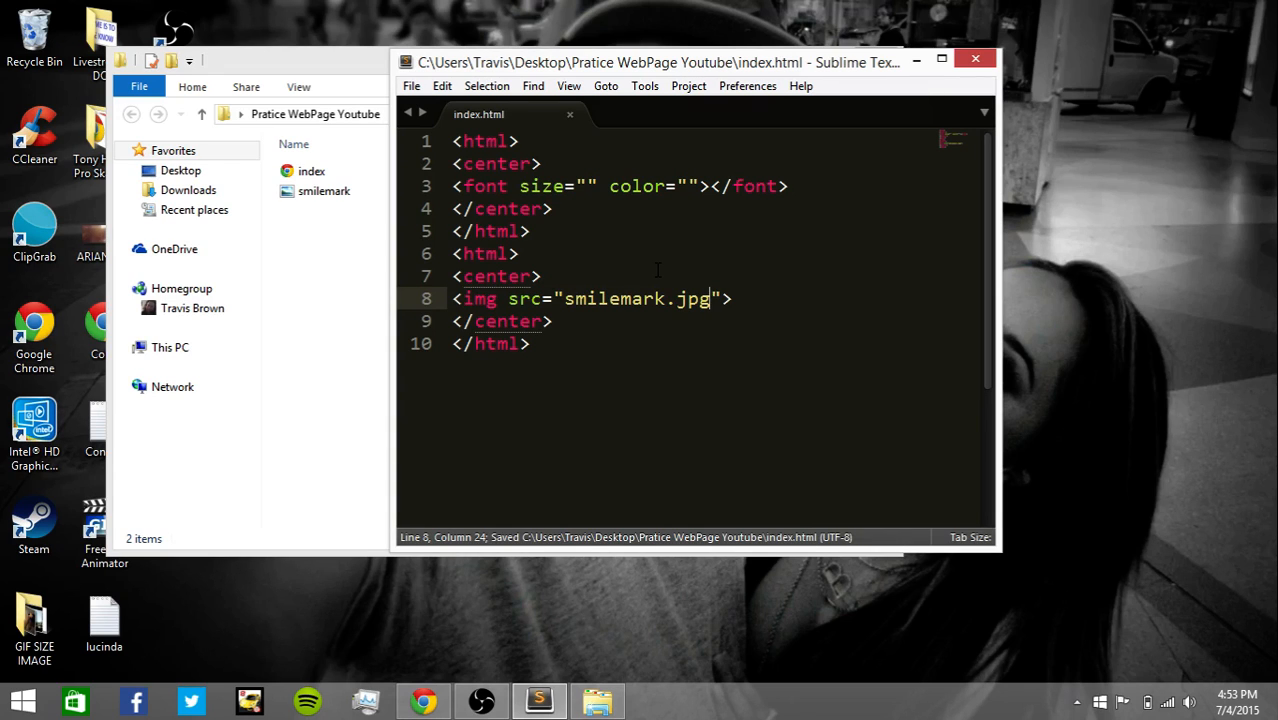
{"action": "left_click", "coordinate": [968, 62]}
Step: Preview index.html in Google Chrome to check the photo shows, then hide the browser
{"action": "left_click", "coordinate": [395, 190]}
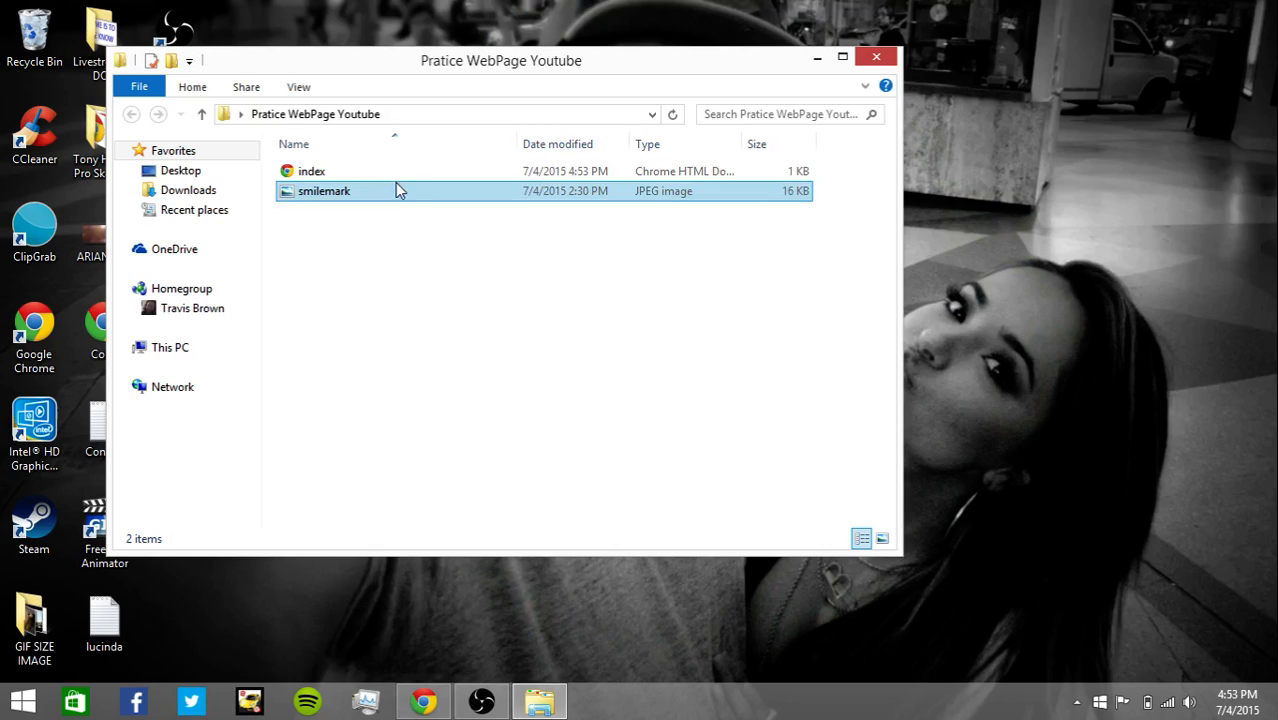
{"action": "right_click", "coordinate": [391, 173]}
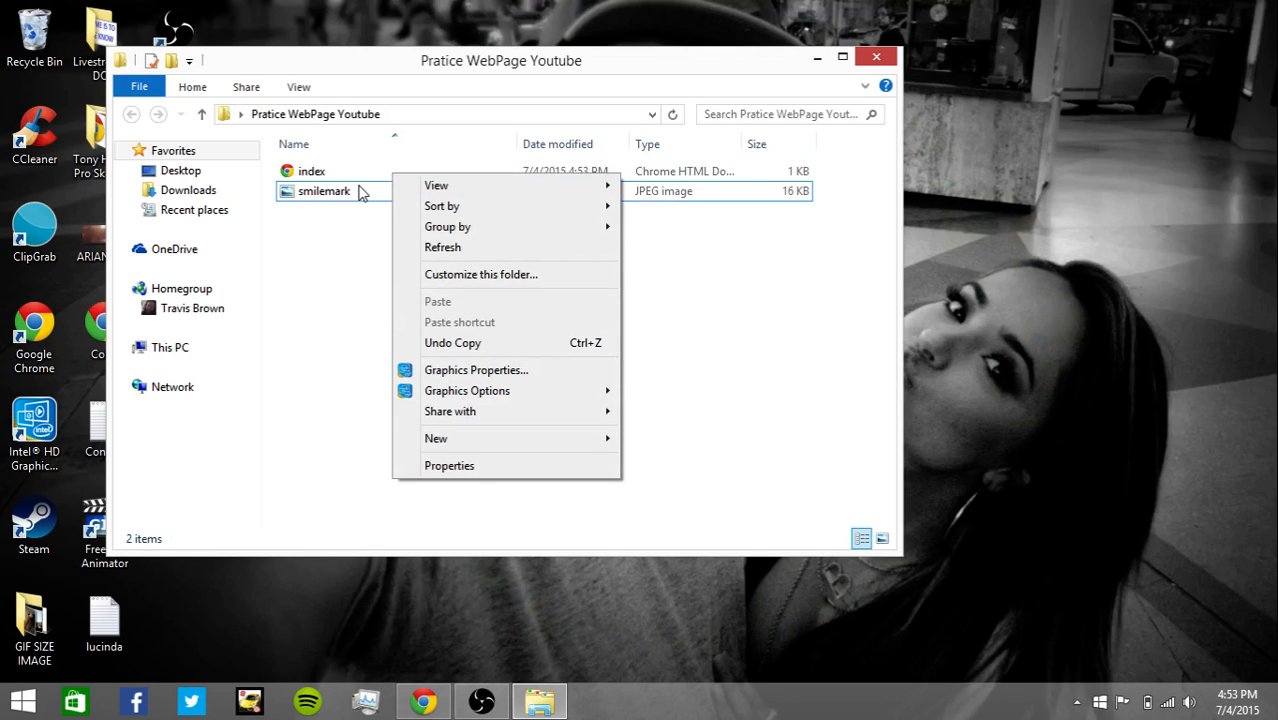
{"action": "left_click", "coordinate": [352, 178]}
{"action": "right_click", "coordinate": [352, 174]}
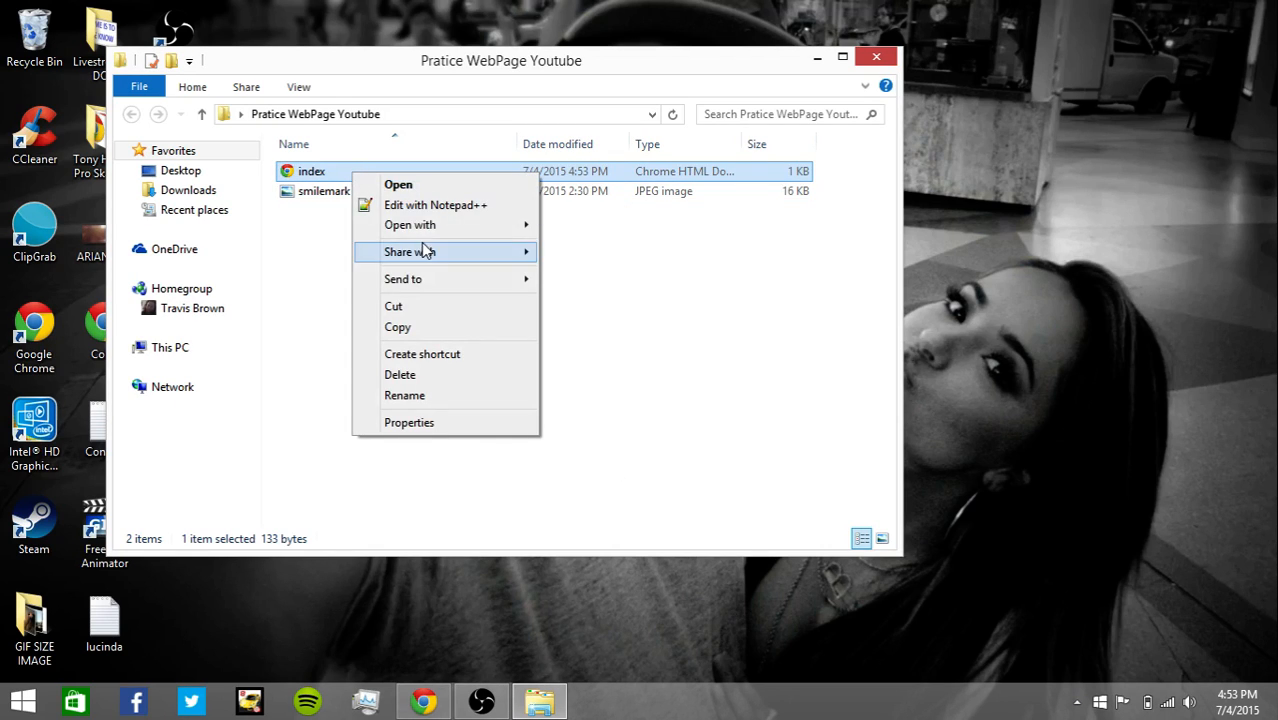
{"action": "mouse_move", "coordinate": [410, 225]}
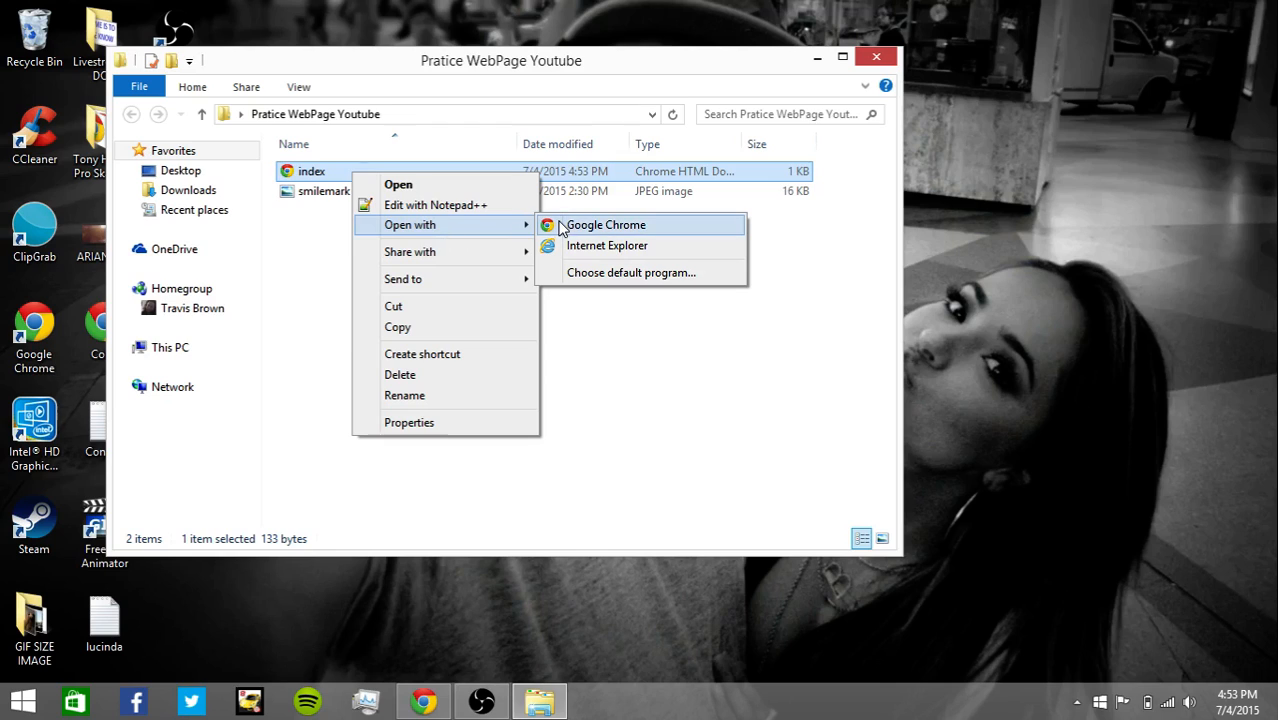
{"action": "left_click", "coordinate": [560, 227]}
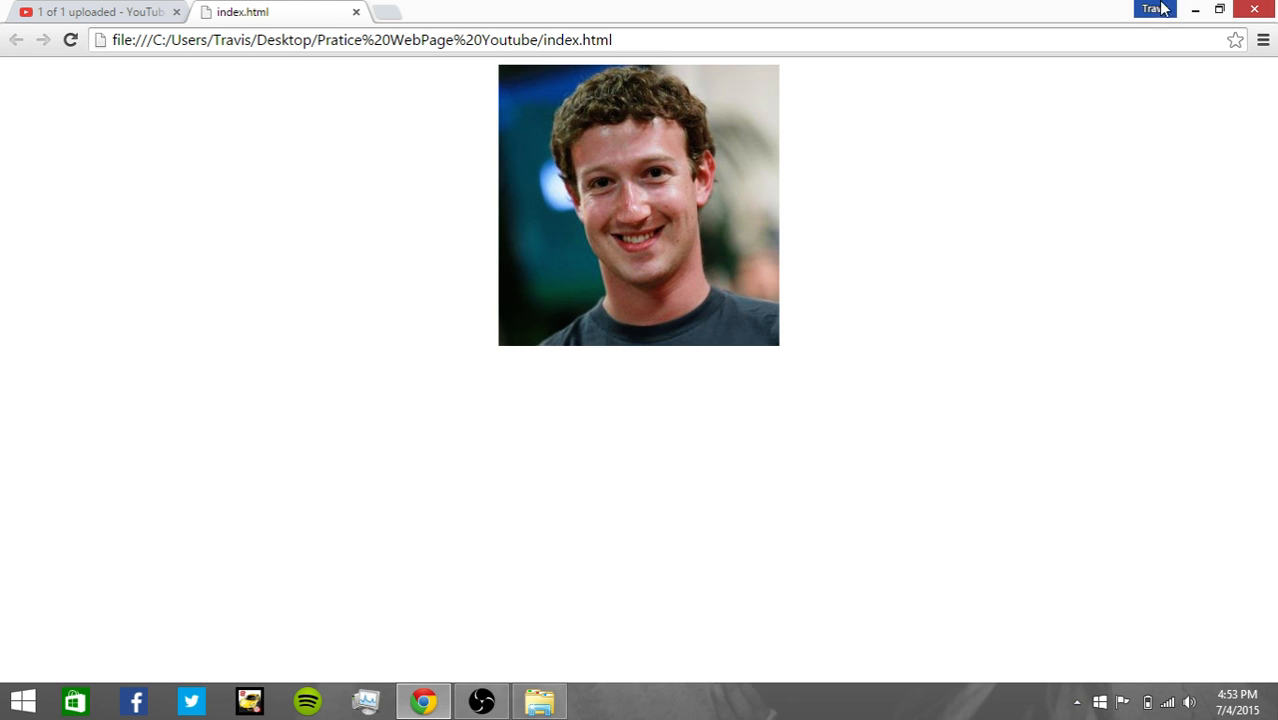
{"action": "left_click", "coordinate": [1194, 10]}
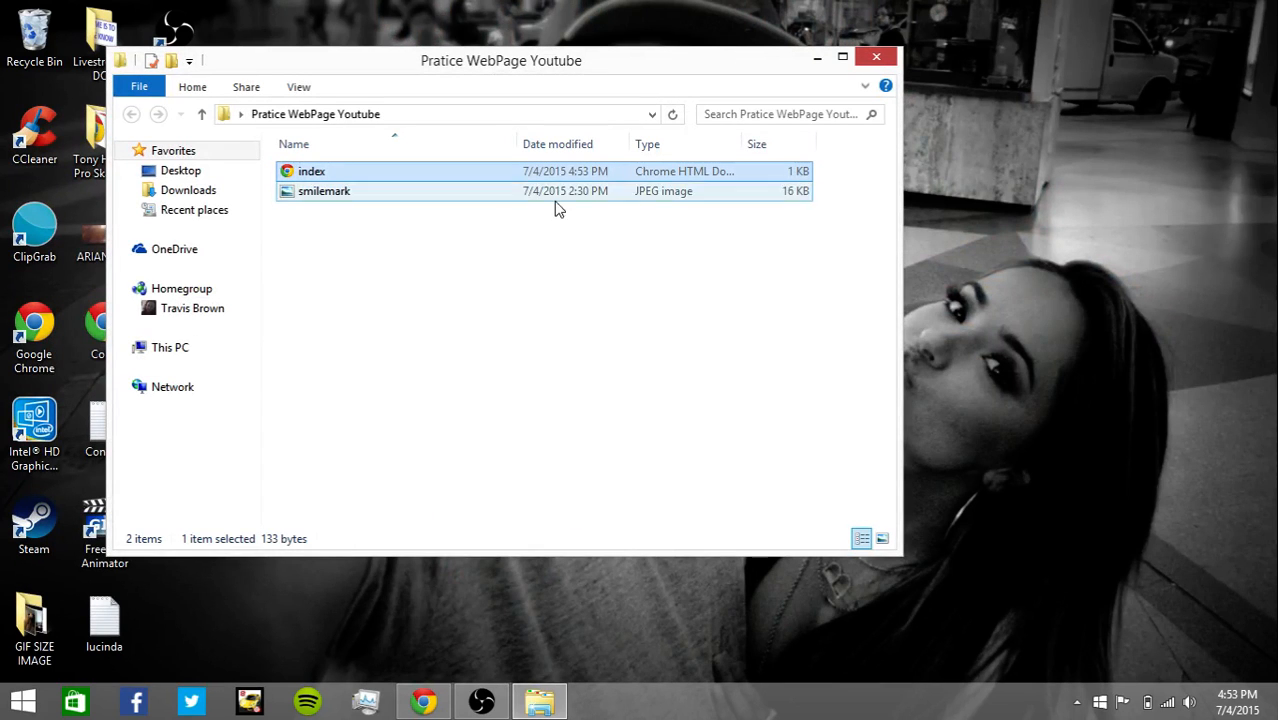
Step: Head to the Start screen to relaunch Sublime Text for editing index.html
{"action": "right_click", "coordinate": [386, 177]}
{"action": "mouse_move", "coordinate": [441, 223]}
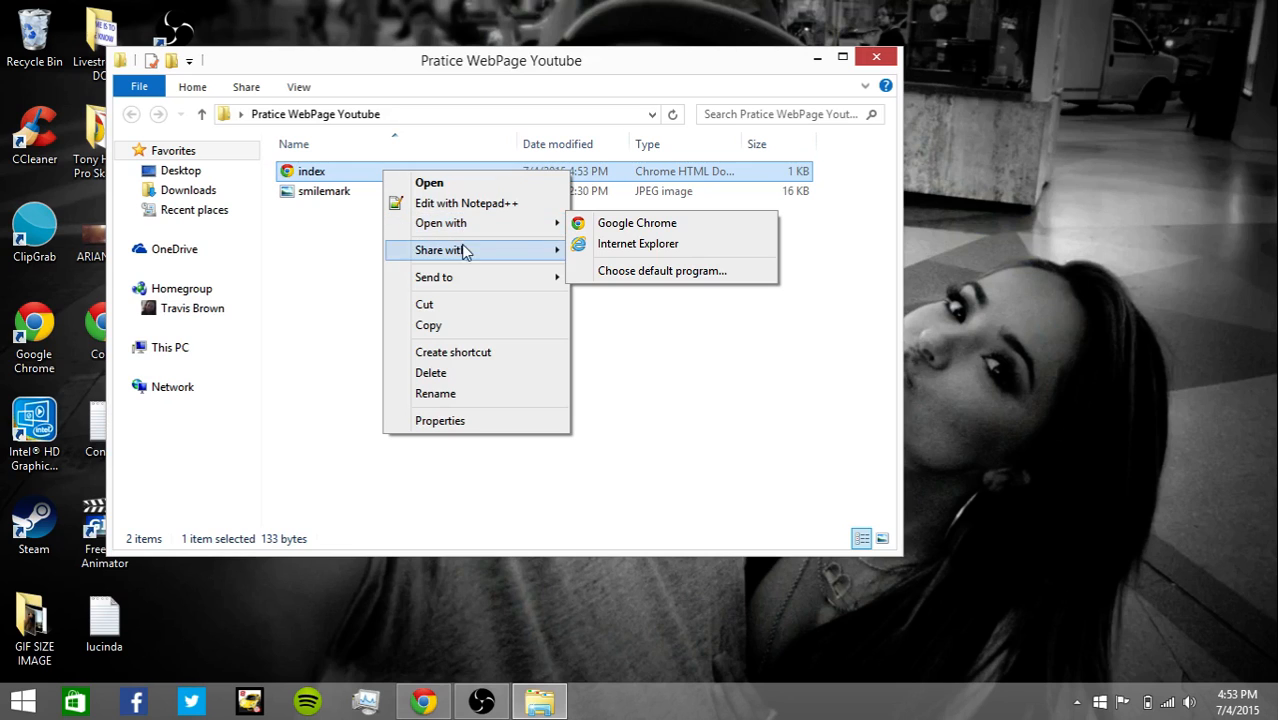
{"action": "left_click", "coordinate": [340, 298]}
{"action": "left_click", "coordinate": [22, 701]}
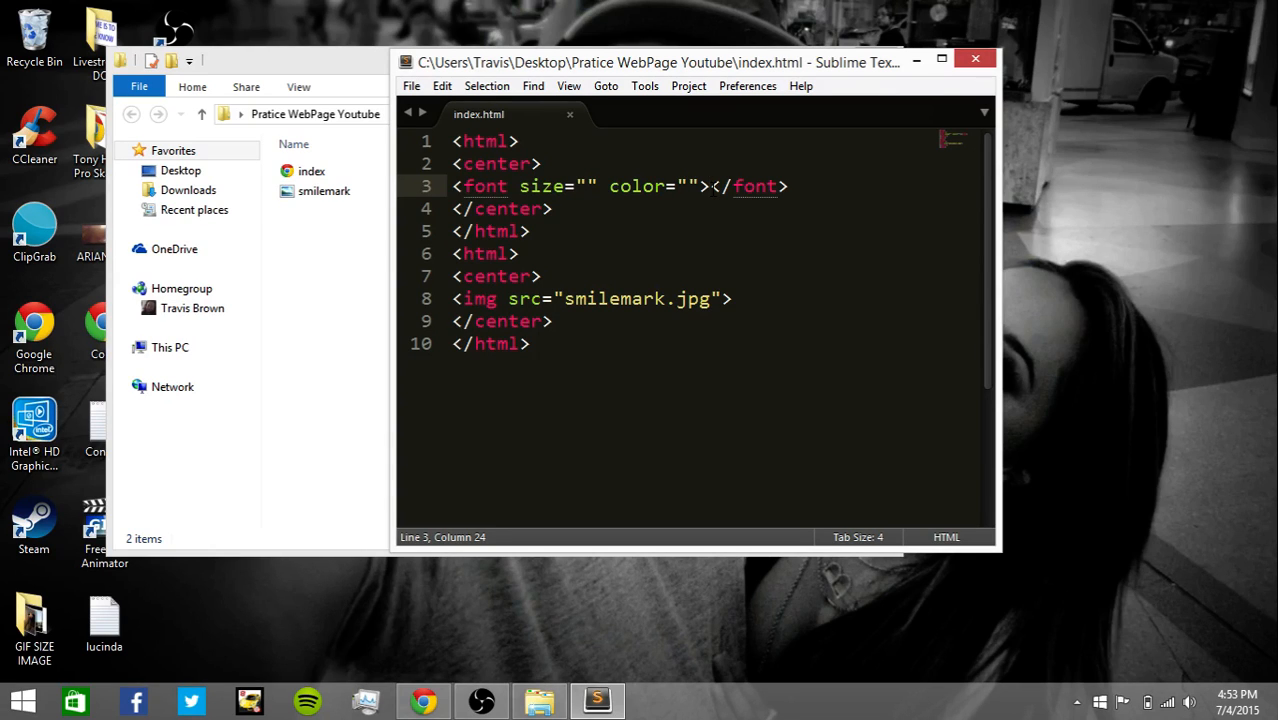
{"action": "type", "text": "Great Sm"}
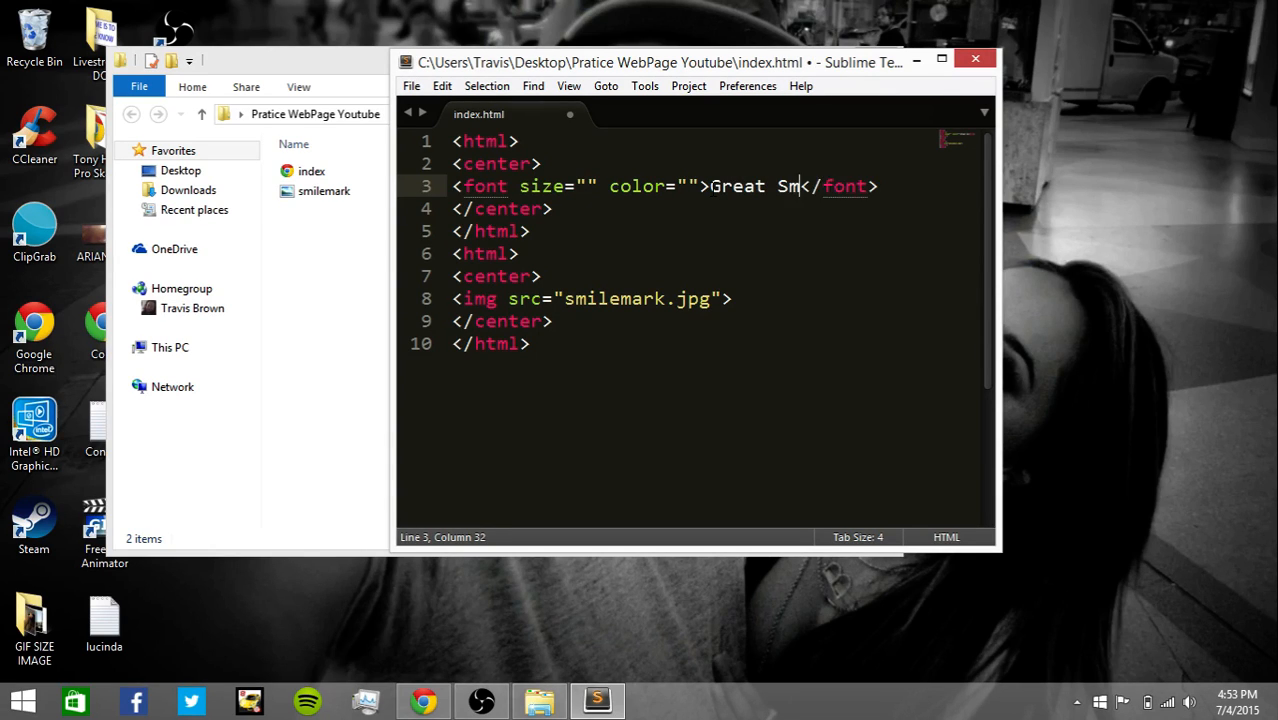
{"action": "type", "text": "ile Mark"}
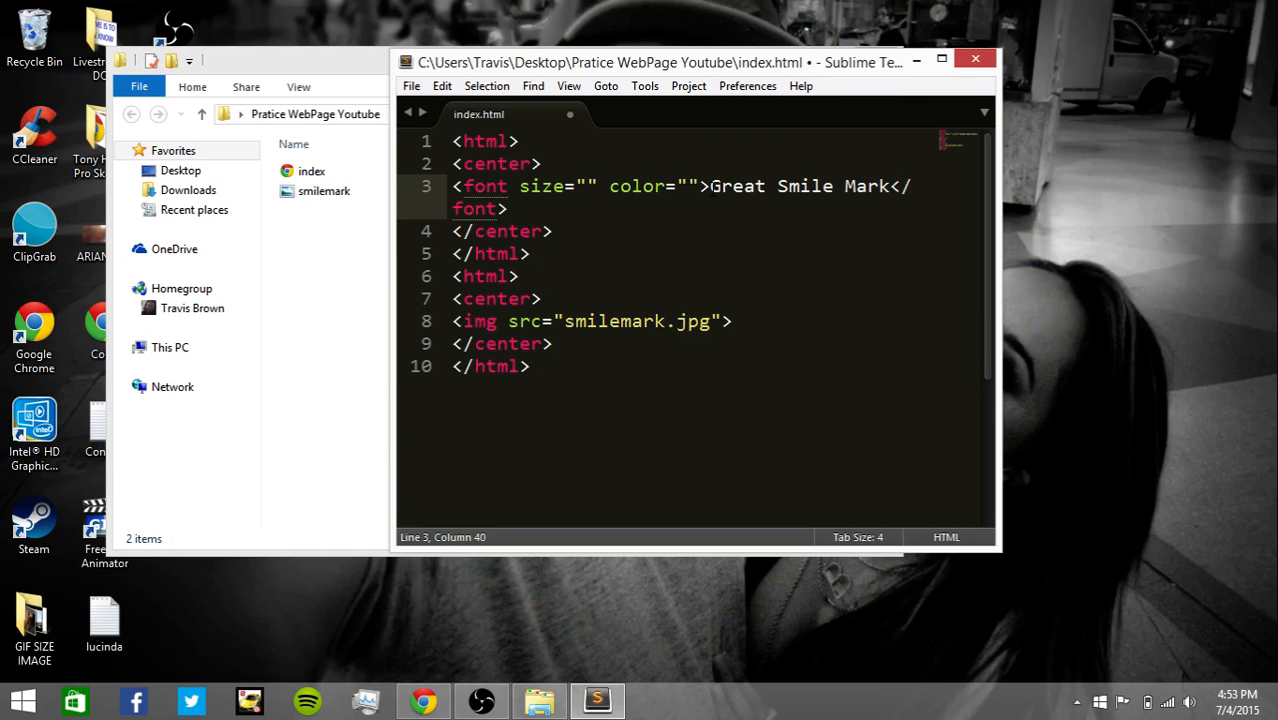
Step: Set the font tag to size 7, colour blue around Great Smile Mark, save, and close the editor
{"action": "key", "text": "Left"}
{"action": "key", "text": "Left"}
{"action": "key", "text": "Left"}
{"action": "key", "text": "Left"}
{"action": "key", "text": "Left"}
{"action": "key", "text": "Left"}
{"action": "key", "text": "Left"}
{"action": "type", "text": "blue"}
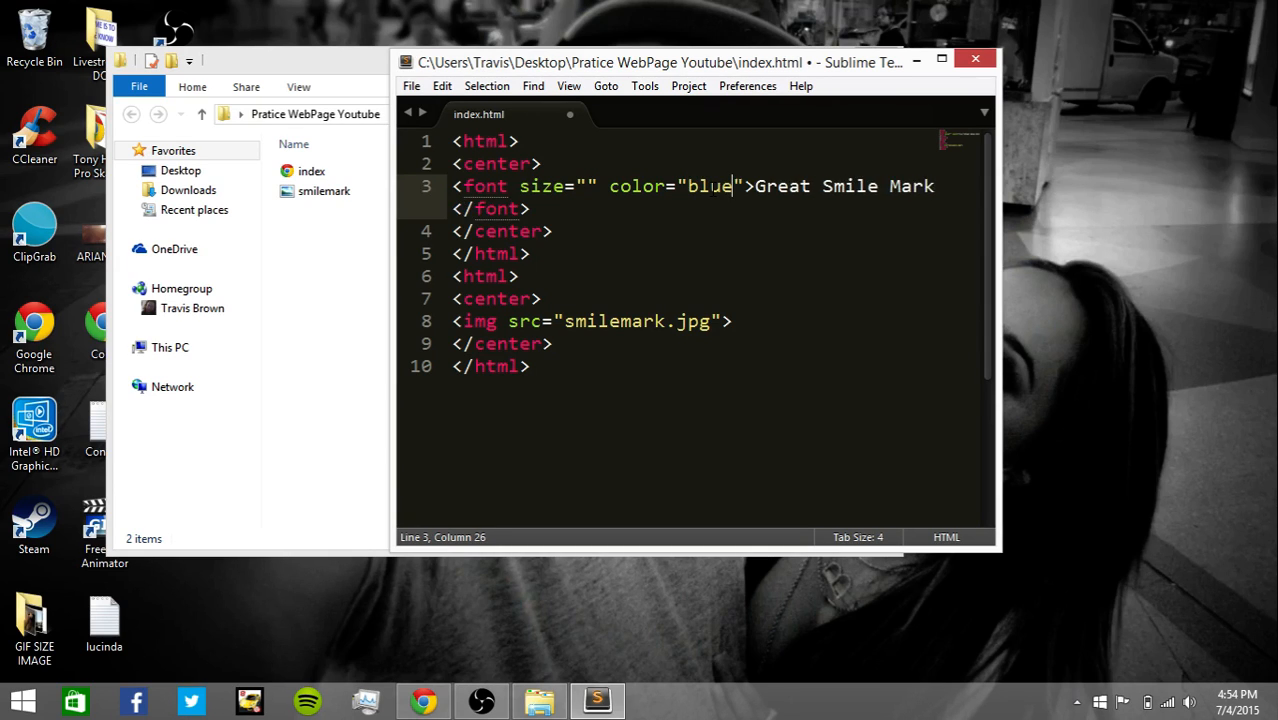
{"action": "key", "text": "Left"}
{"action": "key", "text": "Left"}
{"action": "key", "text": "Left"}
{"action": "type", "text": "7"}
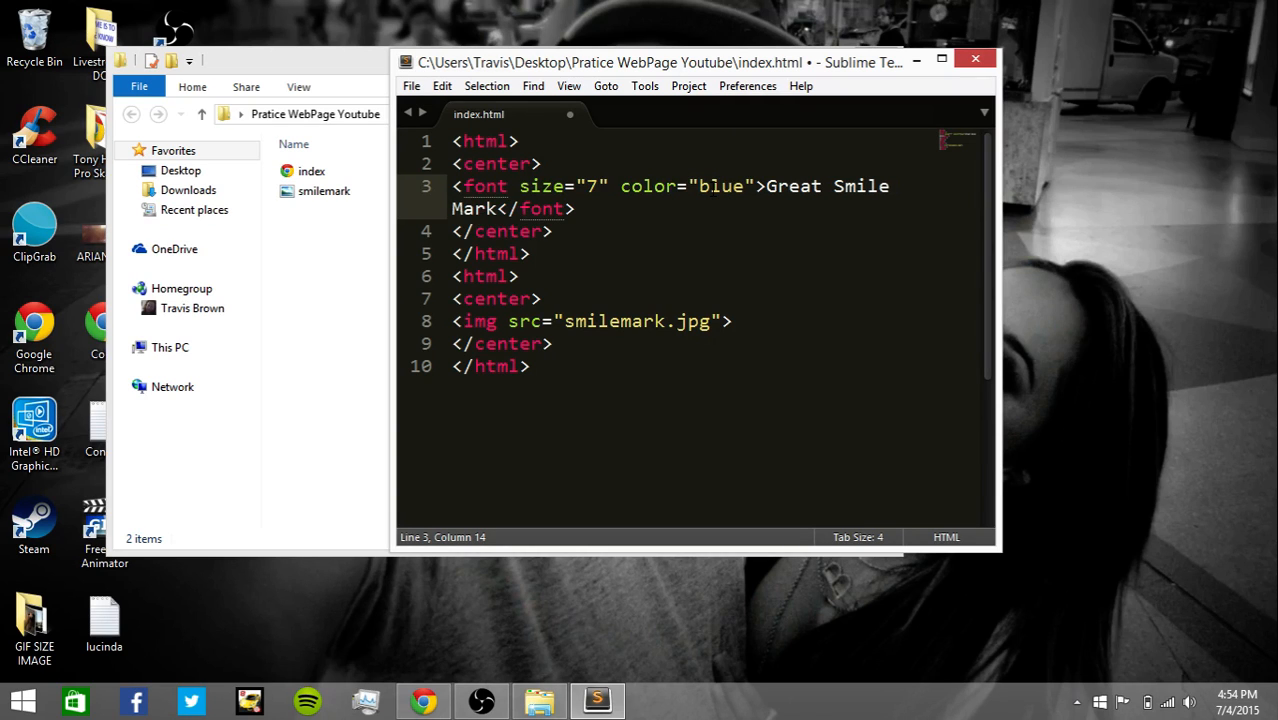
{"action": "key", "text": "ctrl+s"}
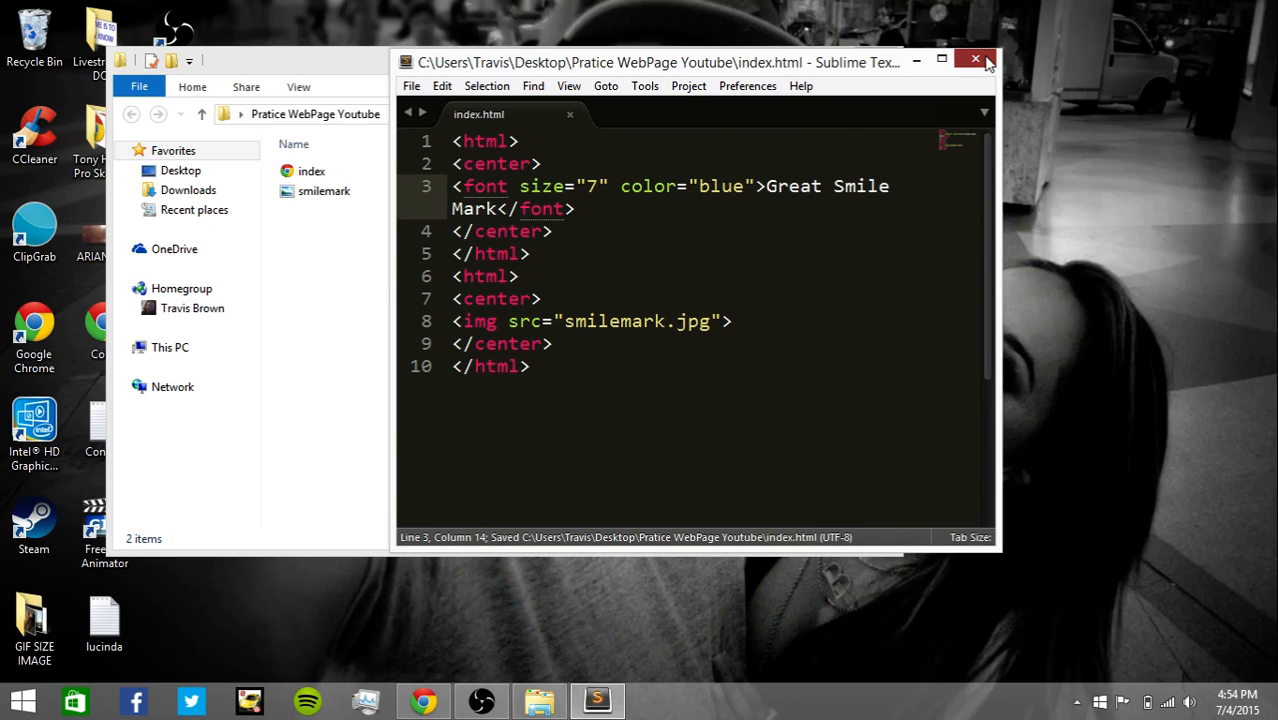
{"action": "left_click", "coordinate": [976, 60]}
{"action": "left_click", "coordinate": [582, 176]}
Step: View the refreshed index.html in Chrome with the blue heading above the photo, closing the duplicate tab
{"action": "right_click", "coordinate": [533, 177]}
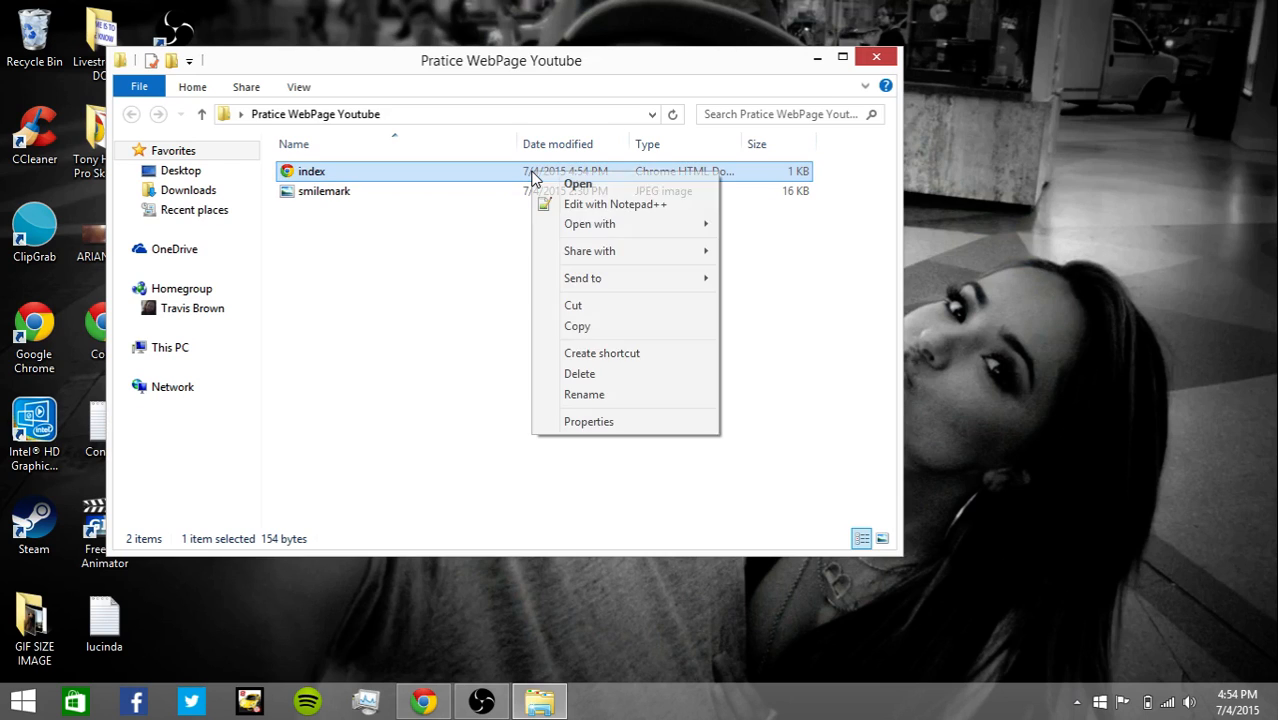
{"action": "mouse_move", "coordinate": [590, 224]}
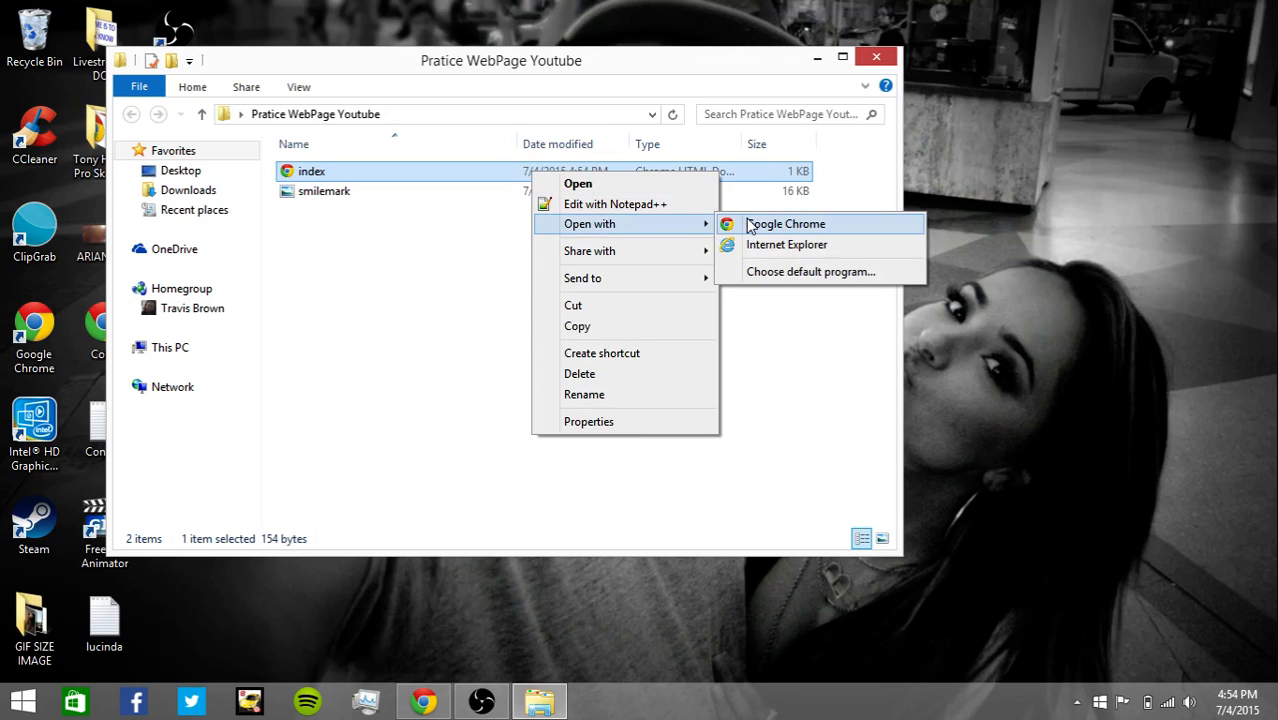
{"action": "left_click", "coordinate": [751, 225]}
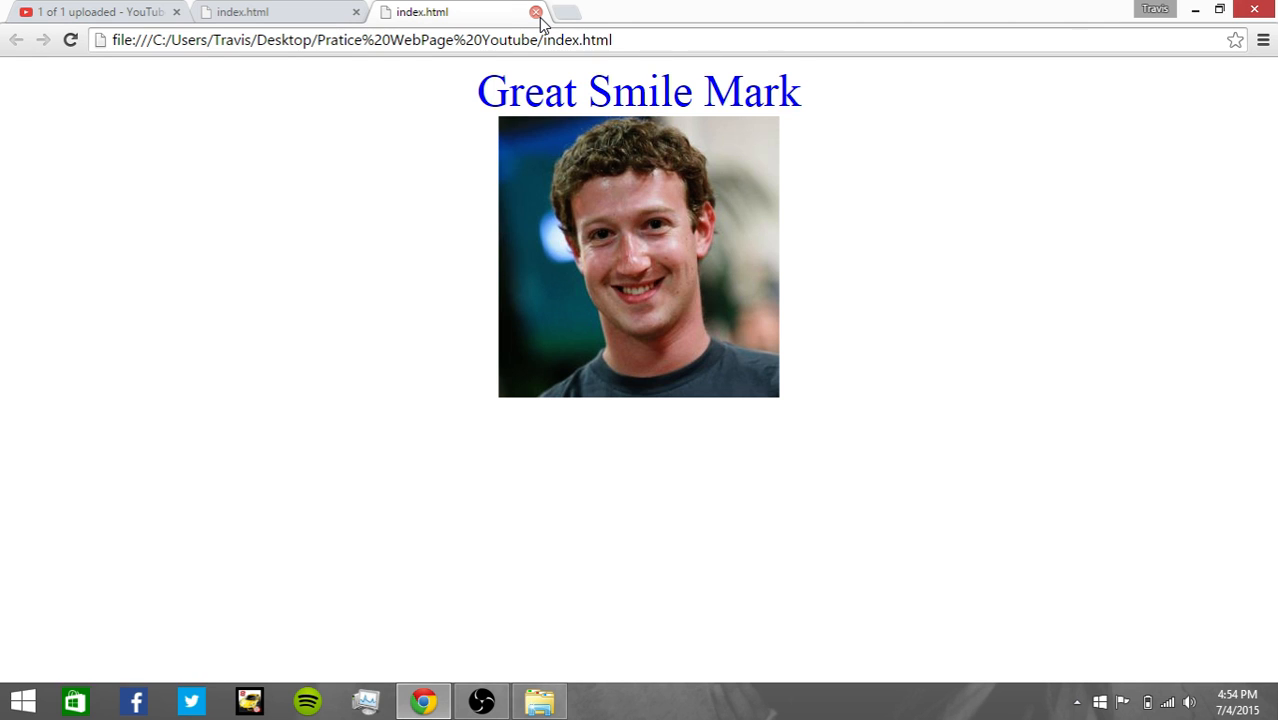
{"action": "left_click", "coordinate": [536, 12]}
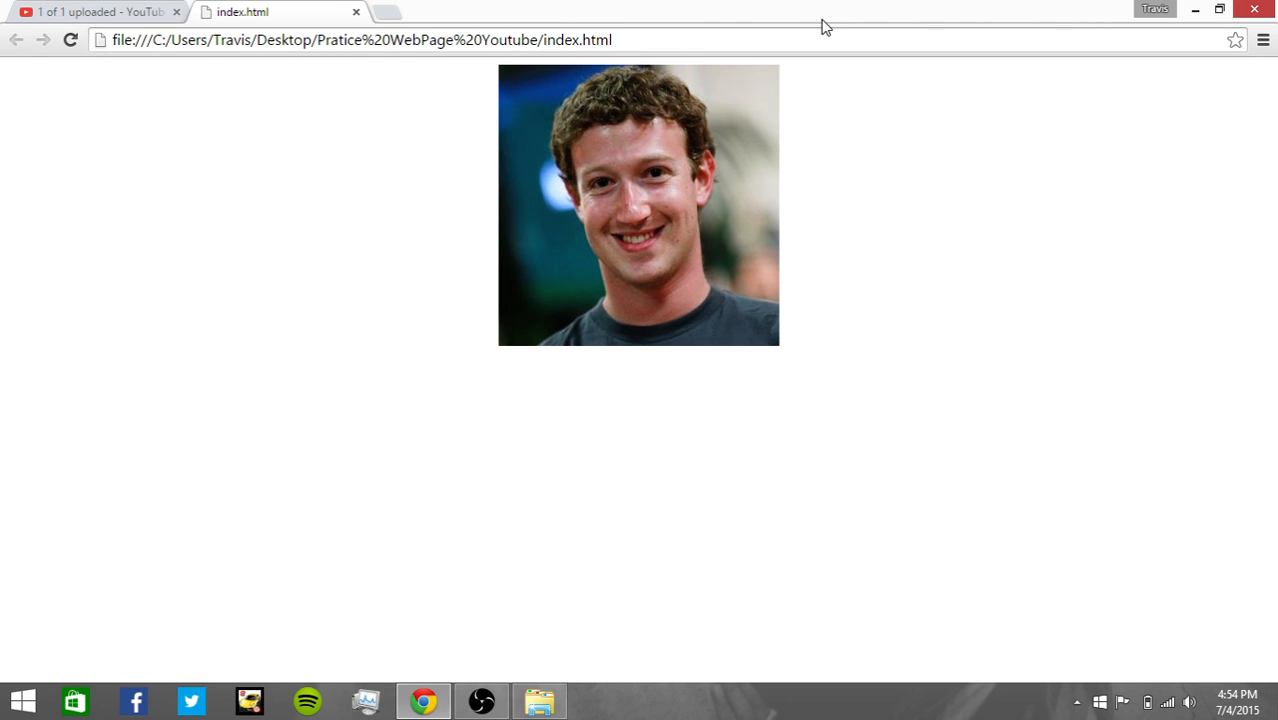
{"action": "key", "text": "ctrl+s"}
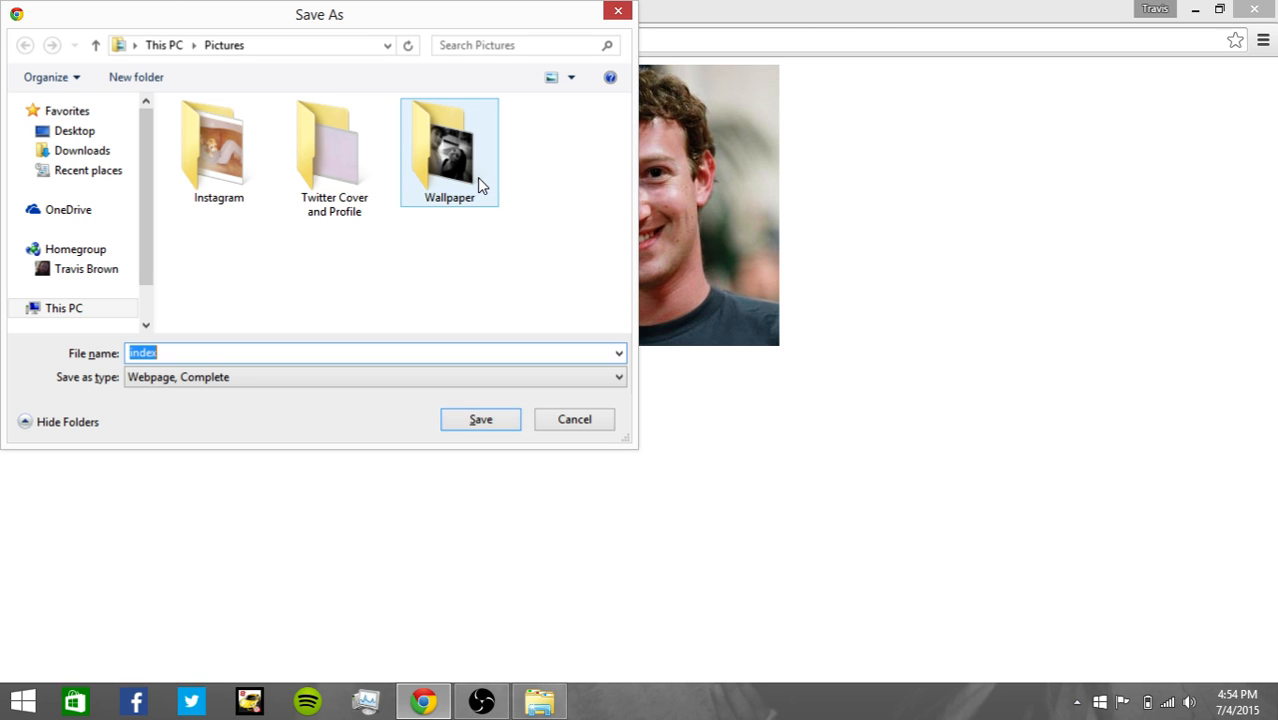
{"action": "left_click", "coordinate": [618, 10]}
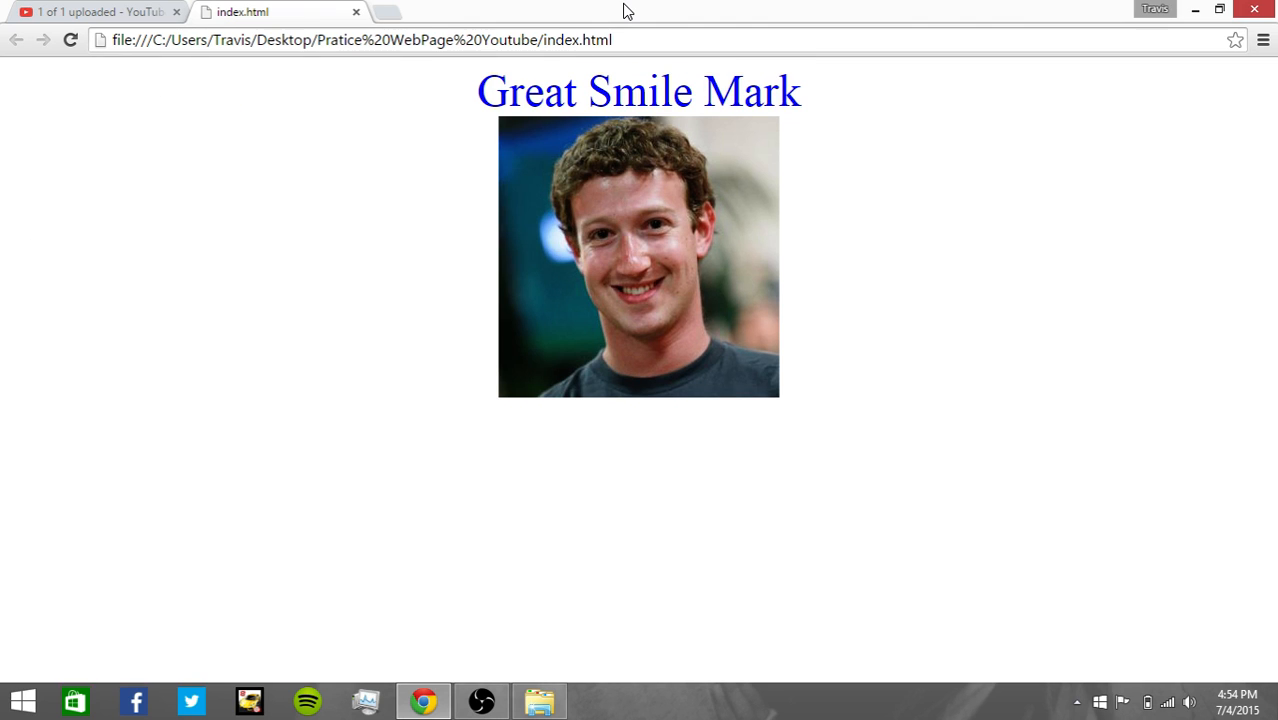
{"action": "left_click", "coordinate": [474, 704]}
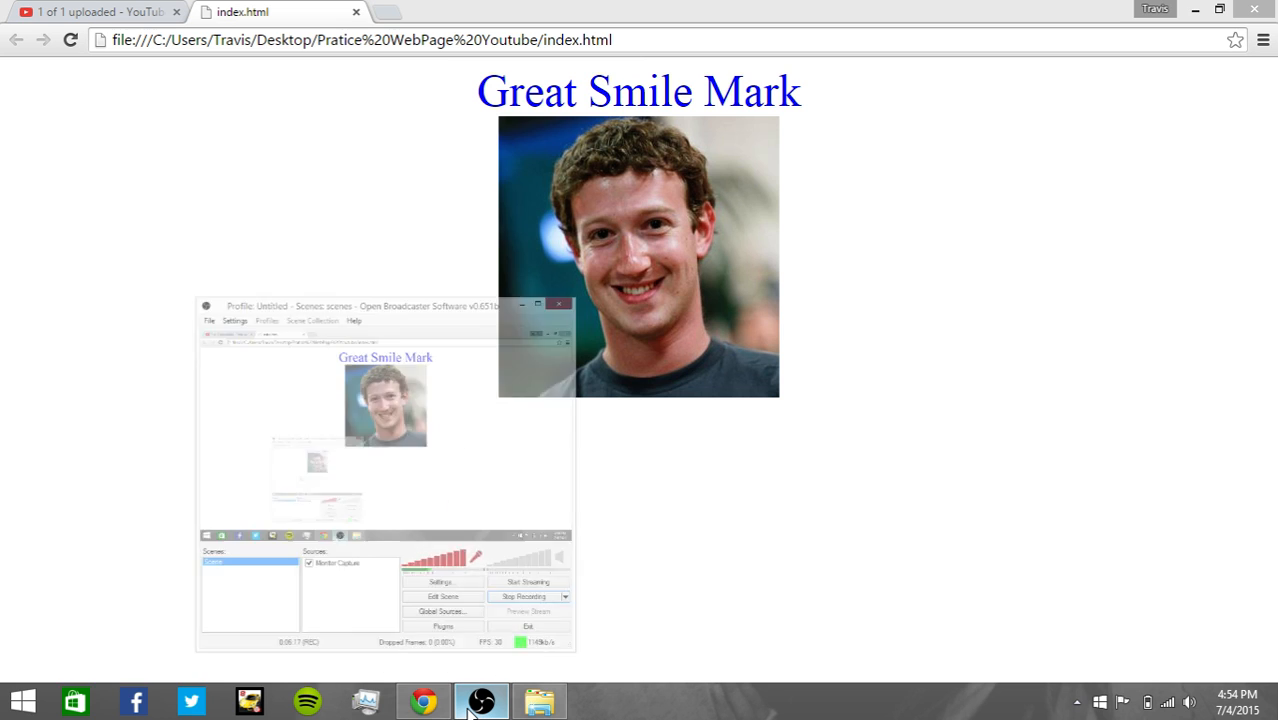